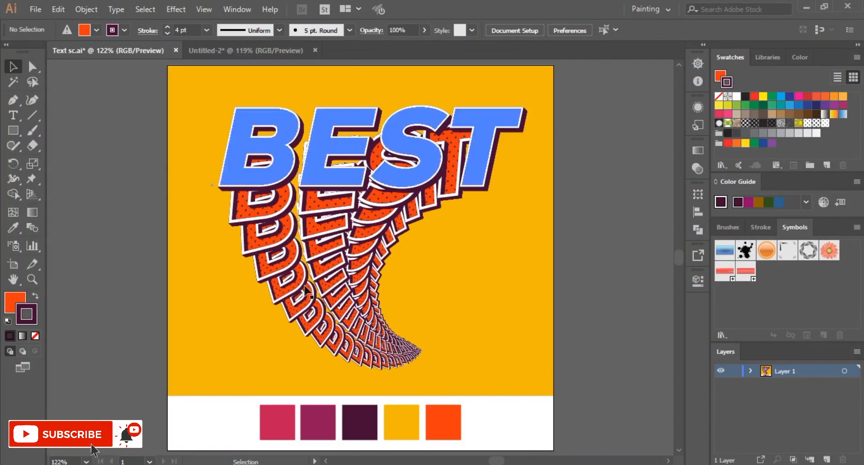
# - Switch to the Untitled-2 document and examine the RGB values of the yellow background rectangle's fill
pyautogui.click(241, 52)
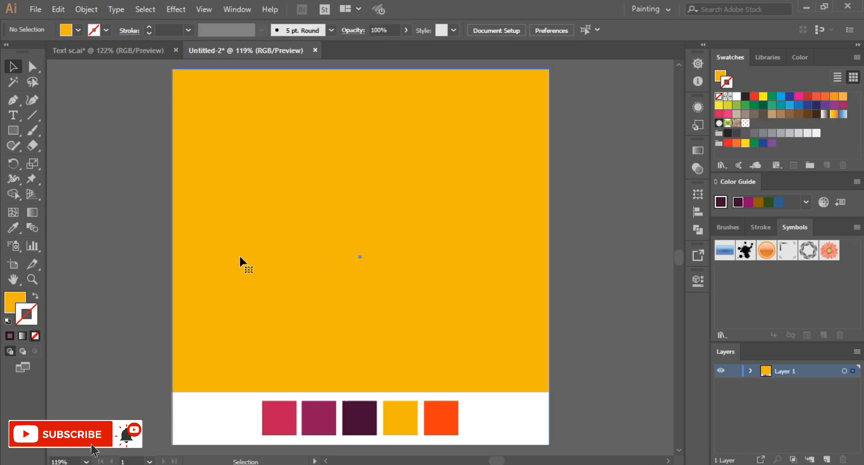
pyautogui.click(239, 254)
pyautogui.click(18, 301)
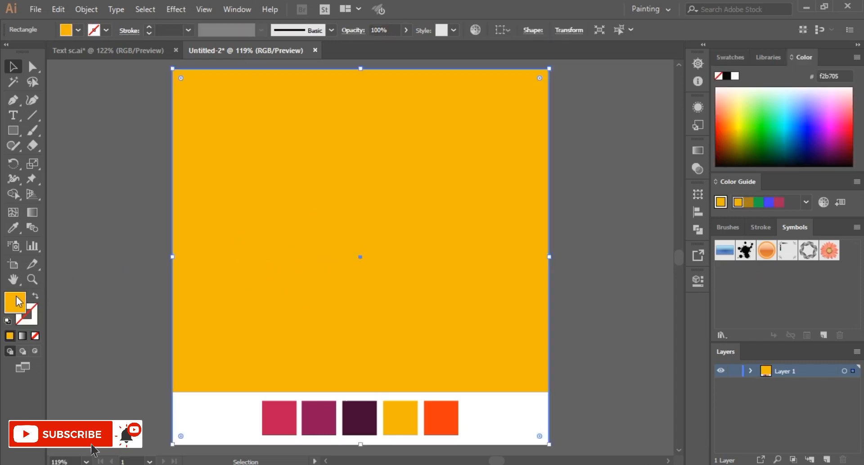
pyautogui.doubleClick(19, 303)
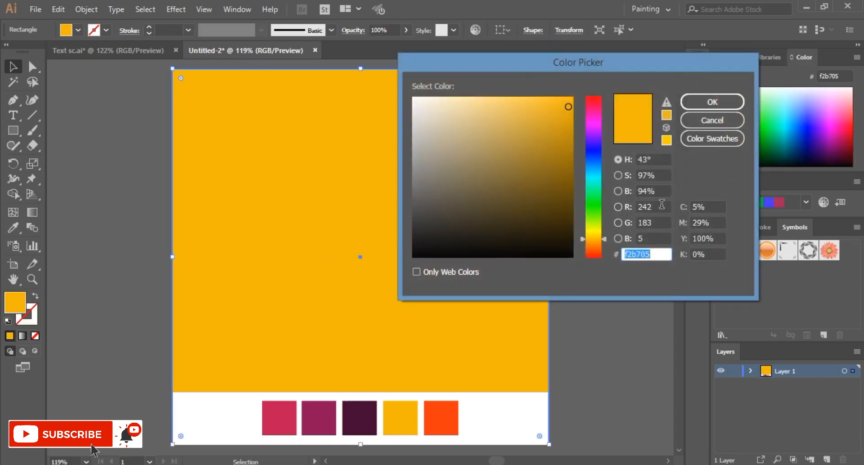
pyautogui.click(662, 206)
pyautogui.click(661, 224)
pyautogui.click(644, 239)
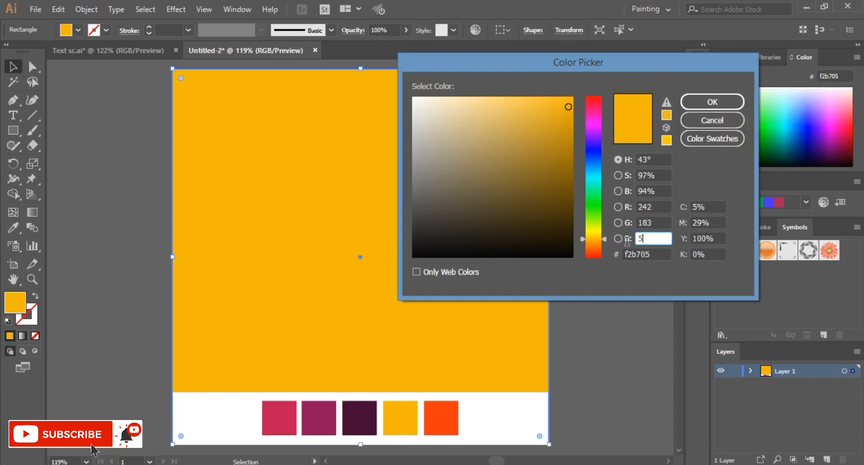
pyautogui.click(713, 102)
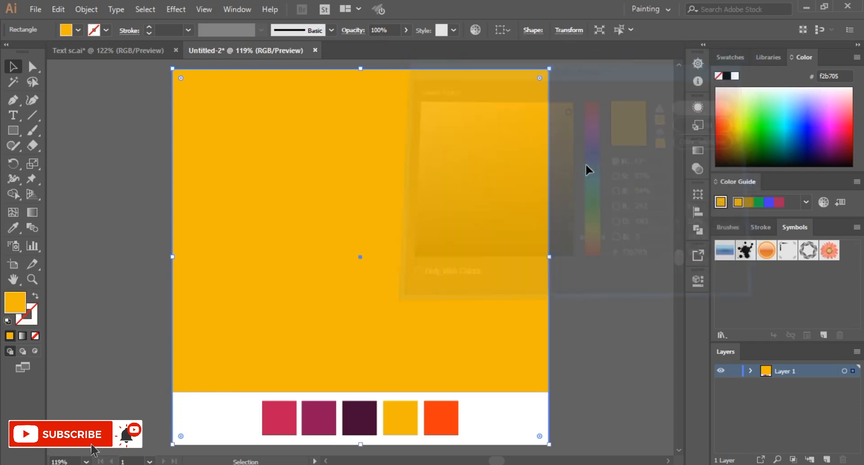
# - Lock the selected yellow background rectangle
pyautogui.click(78, 10)
pyautogui.moveTo(169, 70)
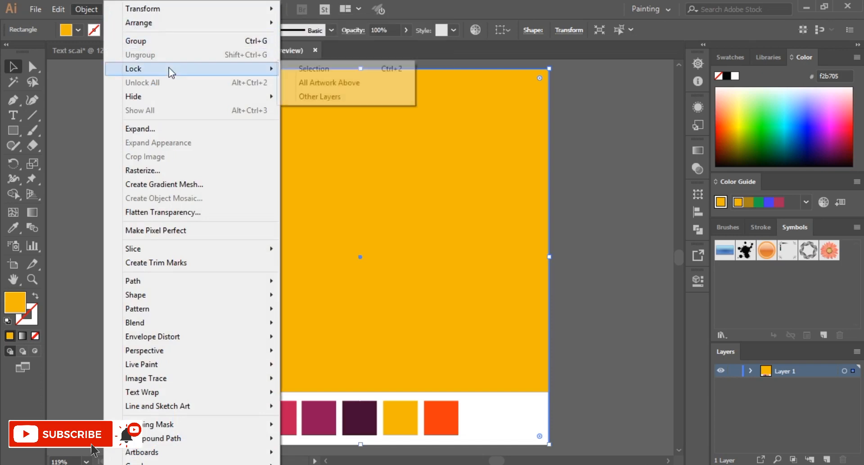
pyautogui.click(285, 72)
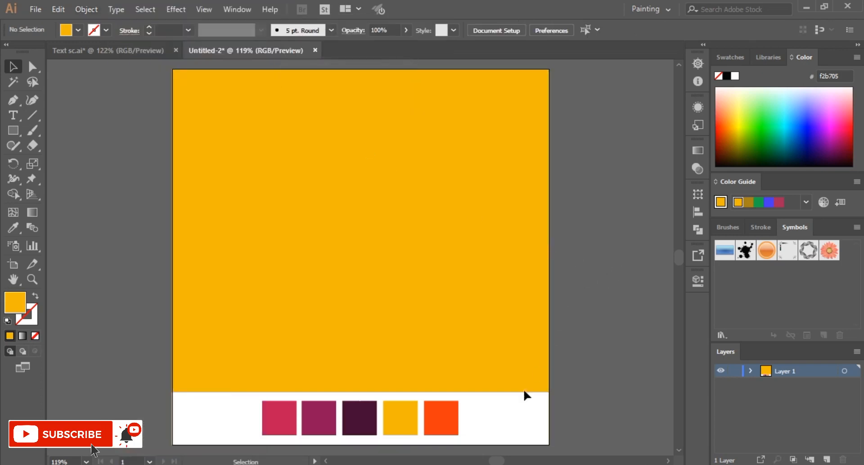
# - Add the text BEST on the yellow background, scale it up to about 173 pt and place it in the upper middle
pyautogui.click(13, 117)
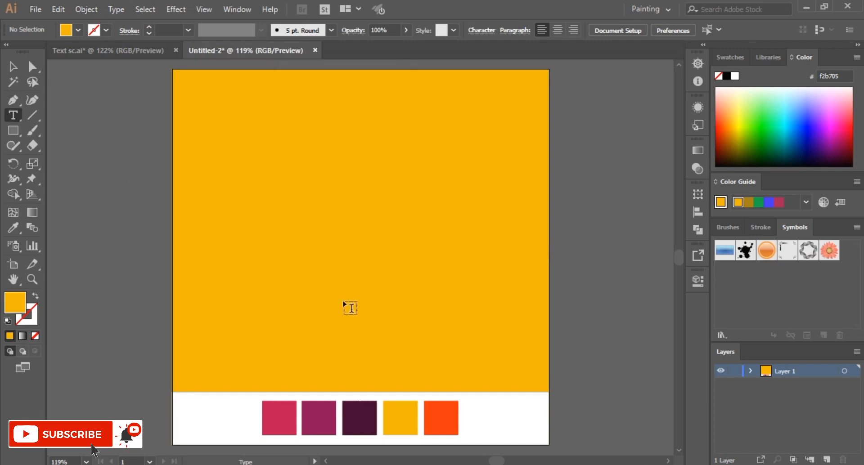
pyautogui.click(273, 204)
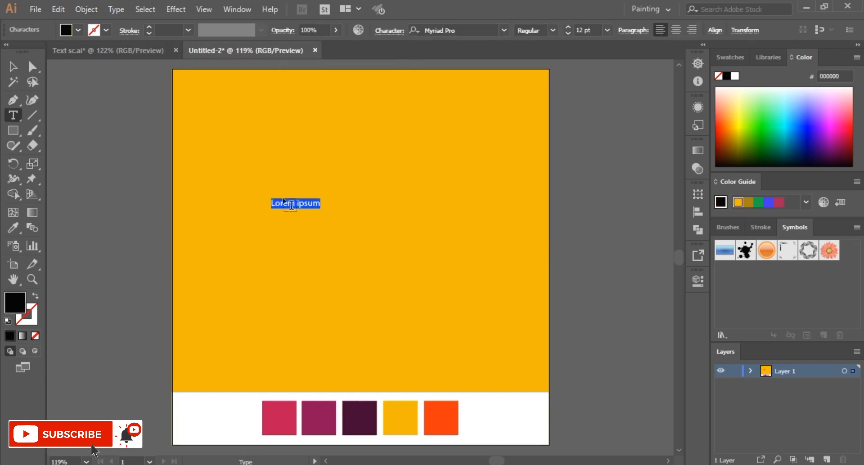
pyautogui.write('BEST')
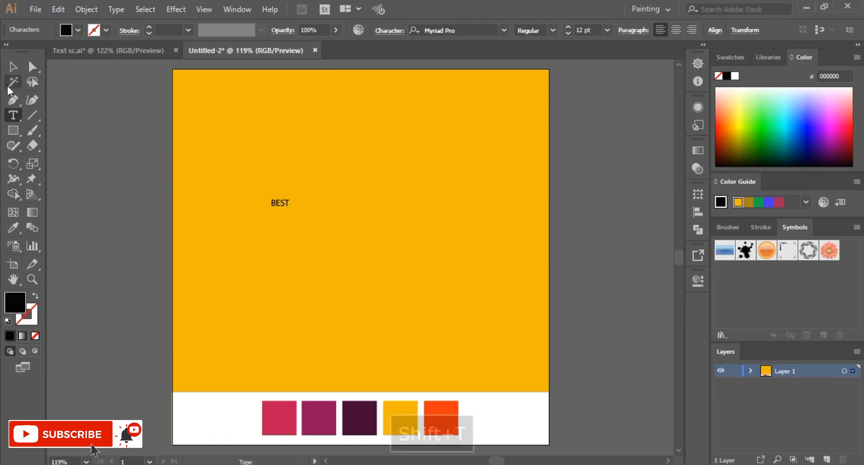
pyautogui.press('Escape')
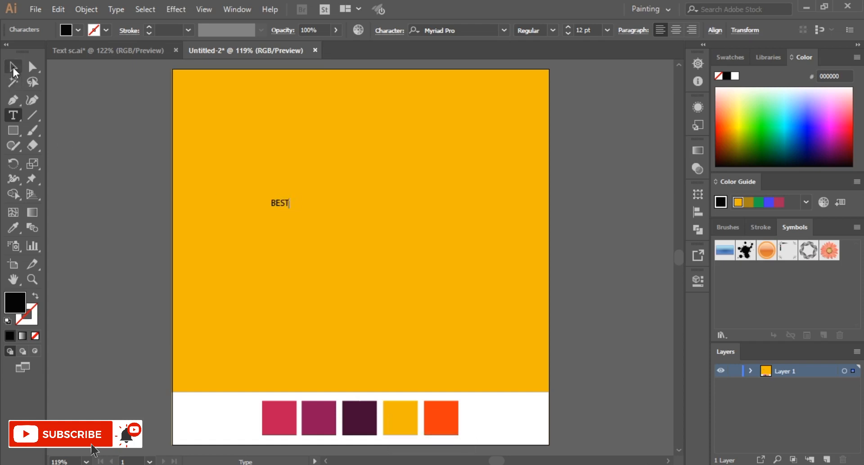
pyautogui.moveTo(294, 209); pyautogui.dragTo(411, 272)
pyautogui.moveTo(353, 237); pyautogui.dragTo(424, 224)
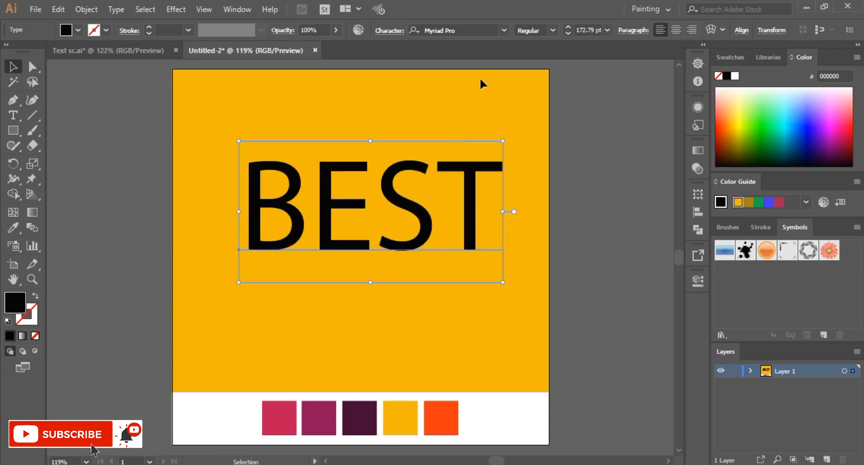
# - Set the font of the BEST text to Nexa Black
pyautogui.click(470, 32)
pyautogui.write('n')
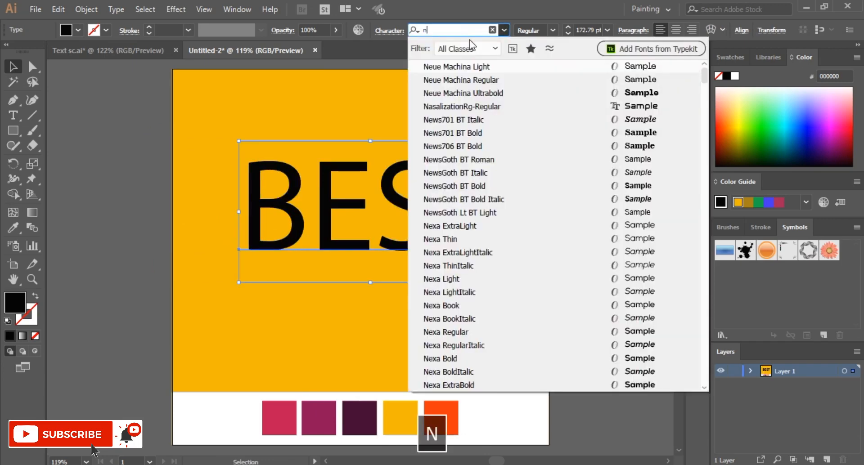
pyautogui.write('exa')
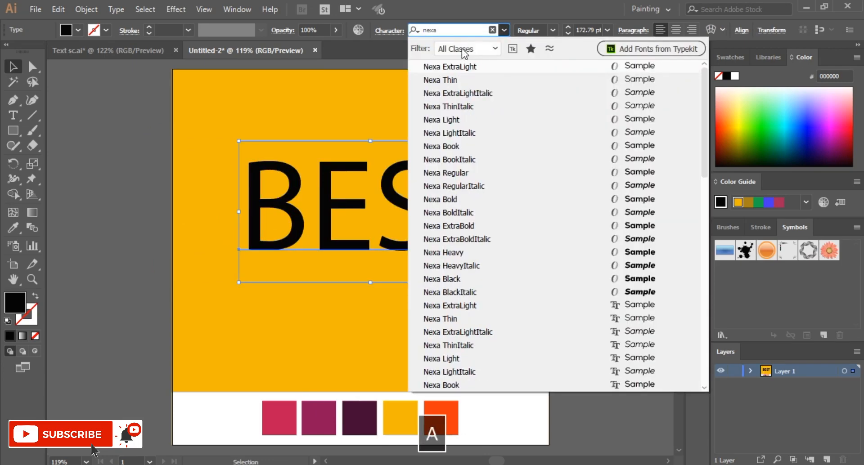
pyautogui.click(449, 277)
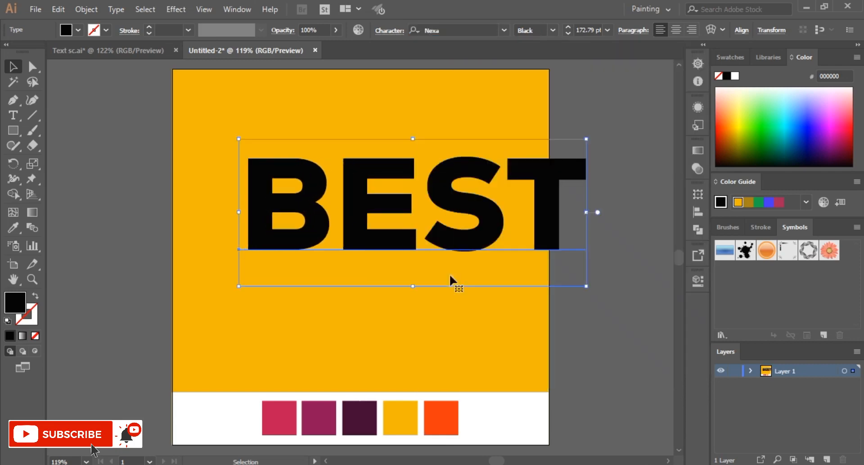
# - Scale the BEST text down to about 151 pt and center it in the upper part of the yellow background
pyautogui.moveTo(453, 203); pyautogui.dragTo(410, 204)
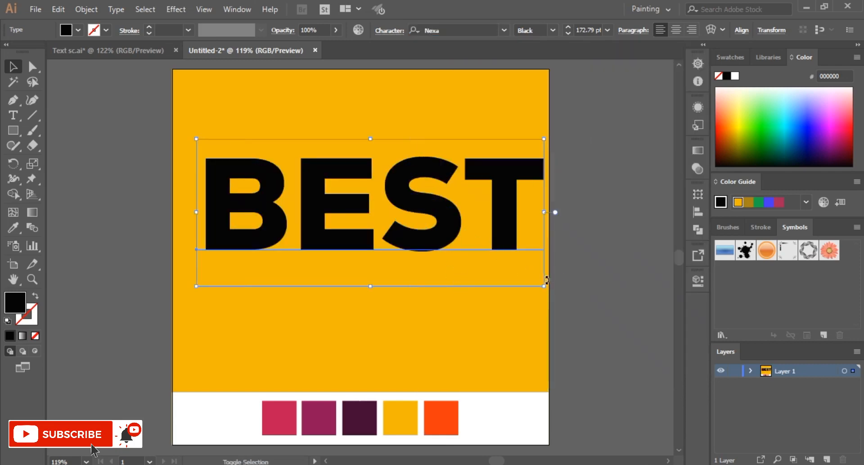
pyautogui.moveTo(544, 287); pyautogui.dragTo(500, 267)
pyautogui.moveTo(398, 199); pyautogui.dragTo(408, 175)
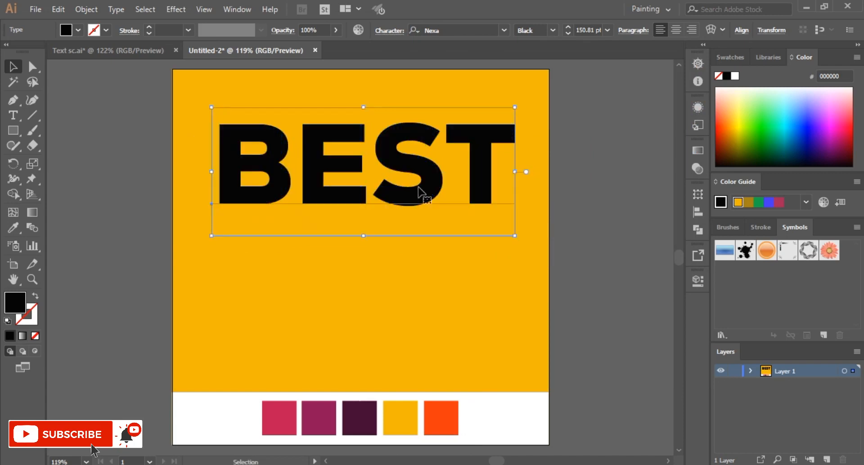
# - Set the BEST text's fill to none and add a new fill to it as an appearance attribute
pyautogui.click(77, 32)
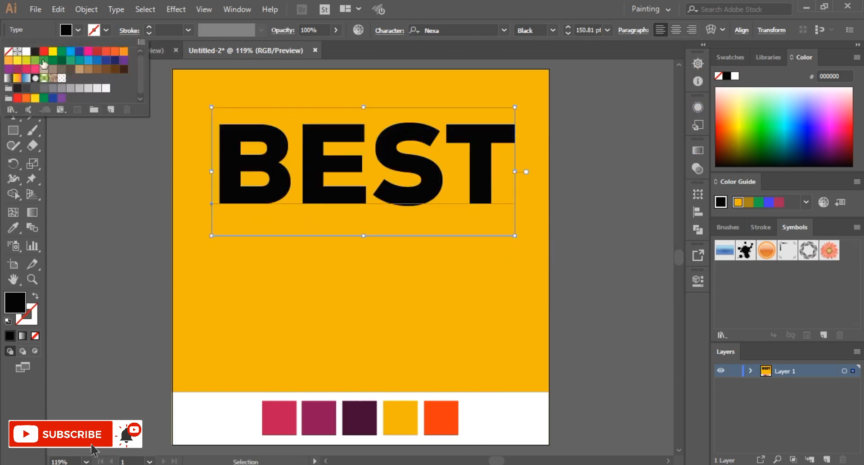
pyautogui.click(8, 51)
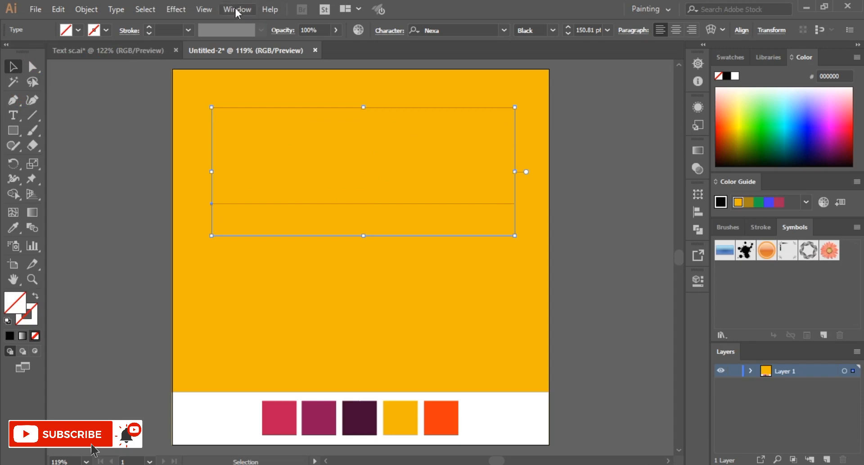
pyautogui.click(236, 9)
pyautogui.click(305, 162)
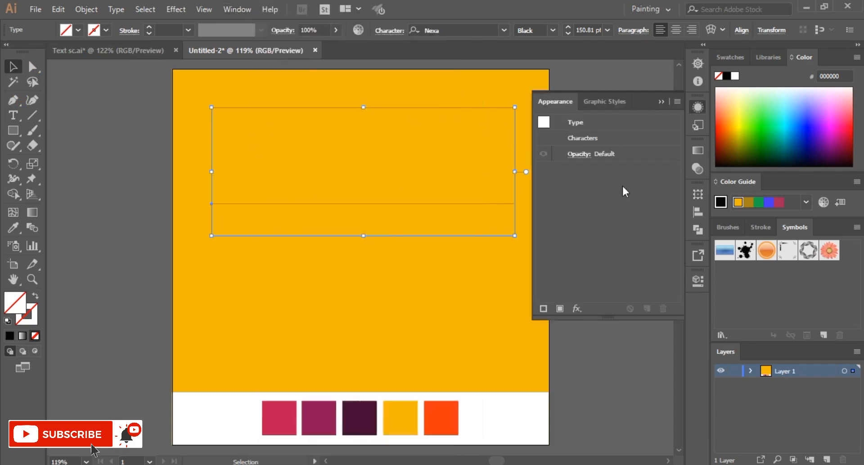
pyautogui.click(560, 309)
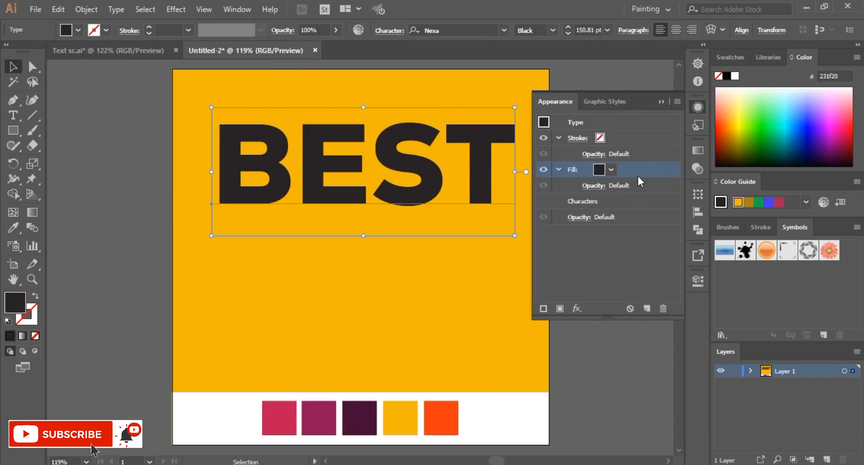
# - Color the text's new fill with the orange sampled from the palette squares below the artwork
pyautogui.click(13, 229)
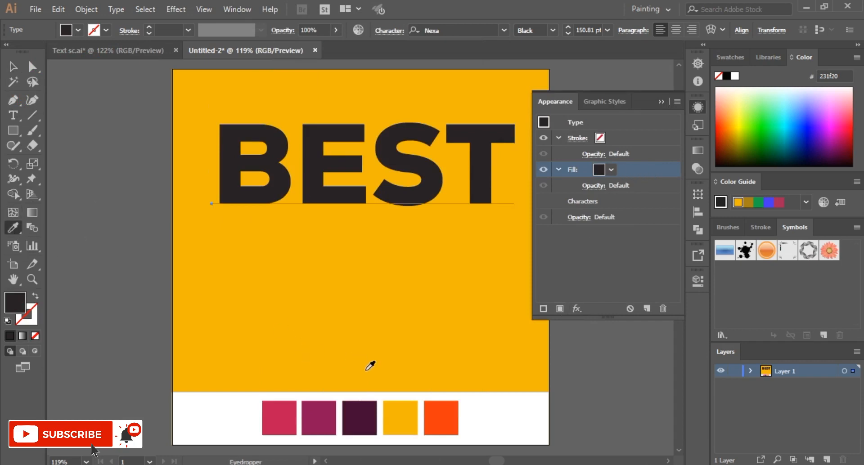
pyautogui.keyDown('shift'); pyautogui.click(447, 416); pyautogui.keyUp('shift')
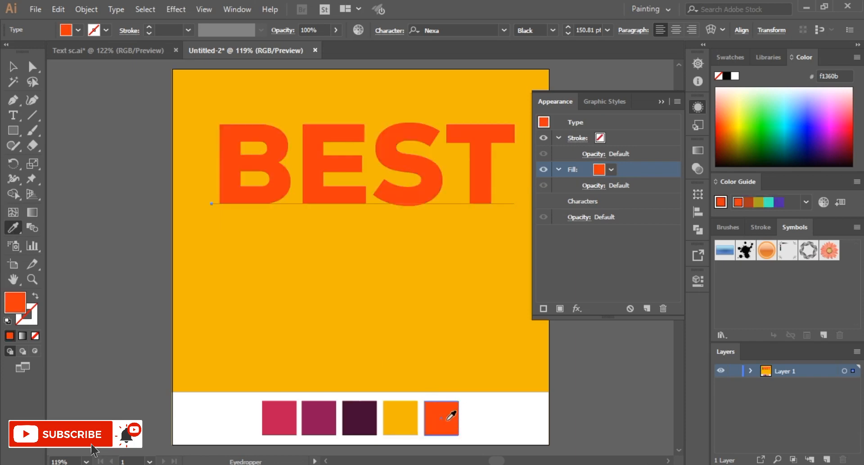
pyautogui.click(13, 66)
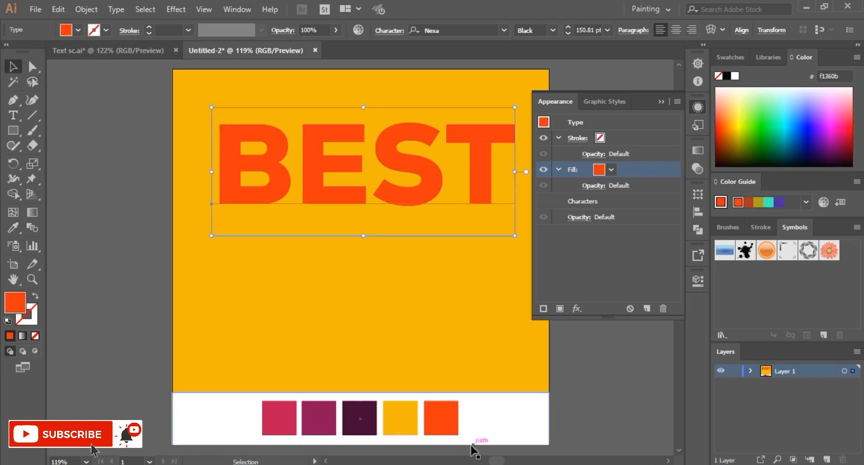
# - Examine the RGB values of the BEST text's orange fill
pyautogui.doubleClick(24, 299)
pyautogui.click(654, 207)
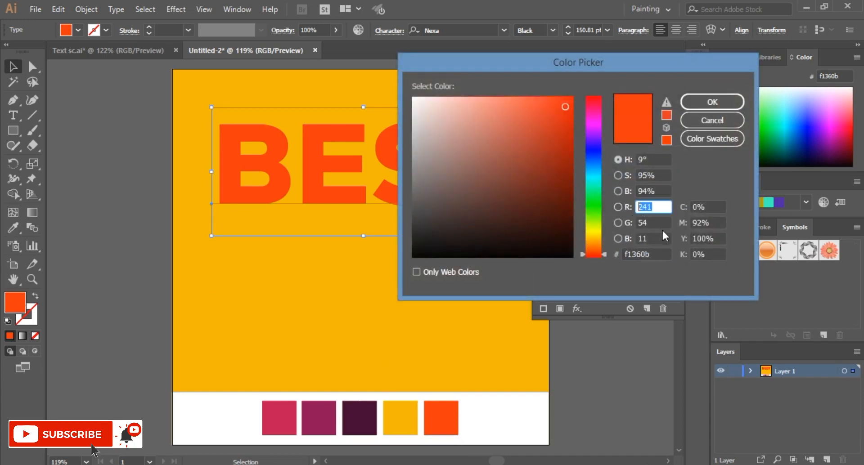
pyautogui.press('Tab')
pyautogui.press('Tab')
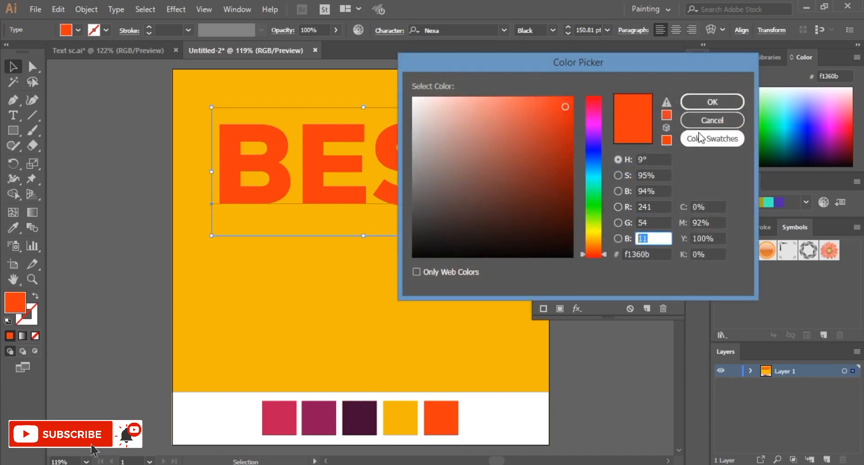
pyautogui.click(712, 104)
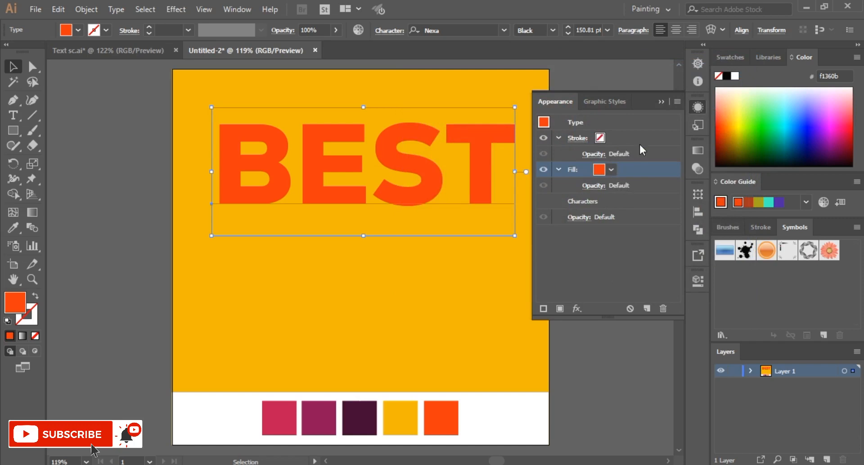
# - Give the BEST text a white stroke with a weight of 4 pt
pyautogui.click(639, 140)
pyautogui.click(611, 138)
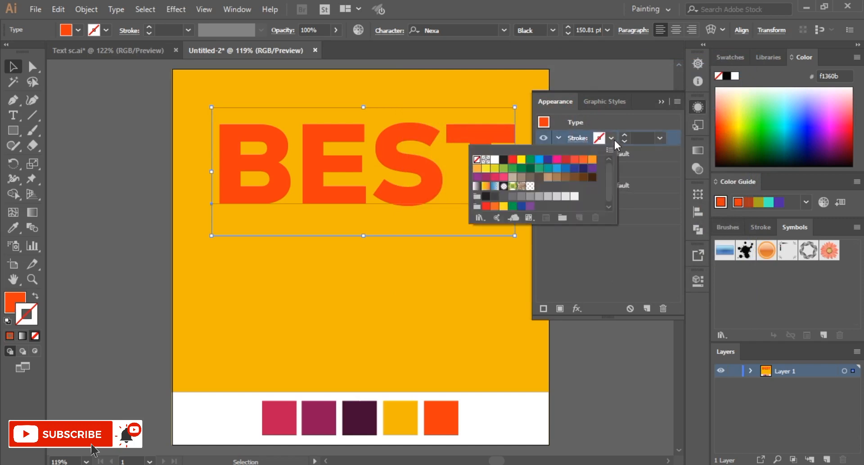
pyautogui.click(495, 159)
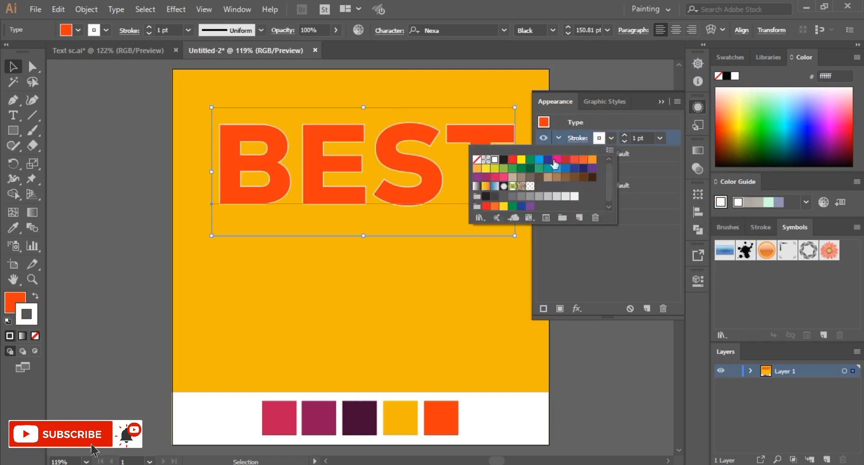
pyautogui.click(638, 139)
pyautogui.write('5')
pyautogui.press('Return')
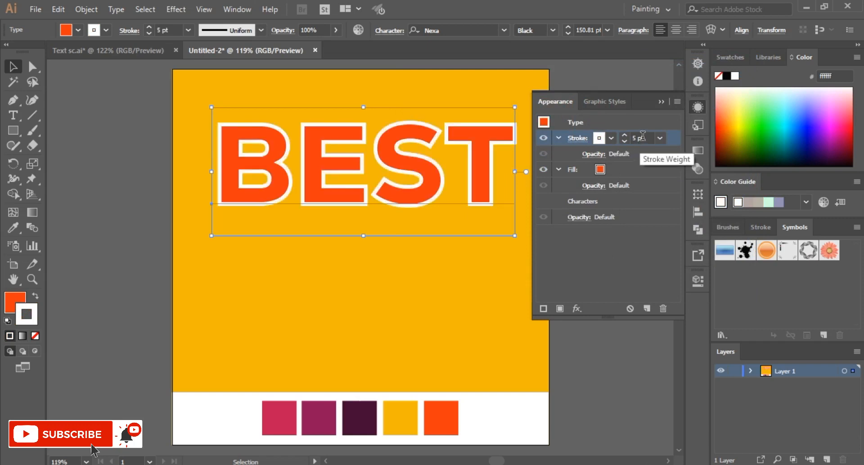
pyautogui.press('Down')
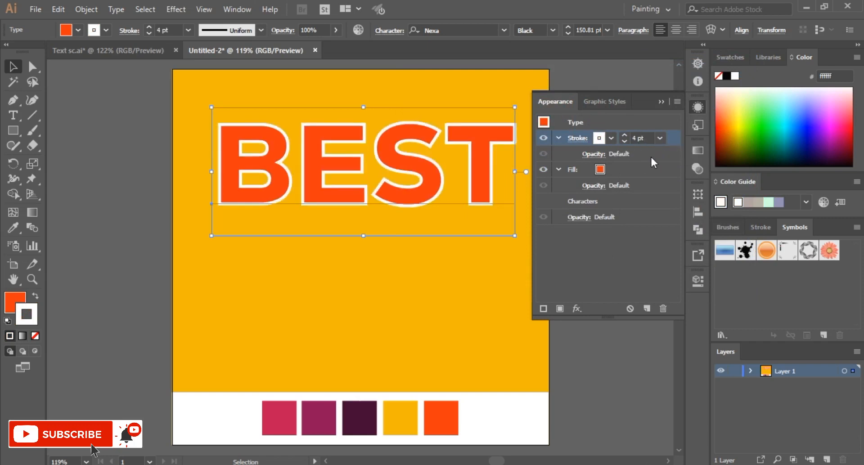
# - Add a second stroke to the BEST text as an appearance attribute, duplicating the white 4 pt stroke
pyautogui.click(629, 168)
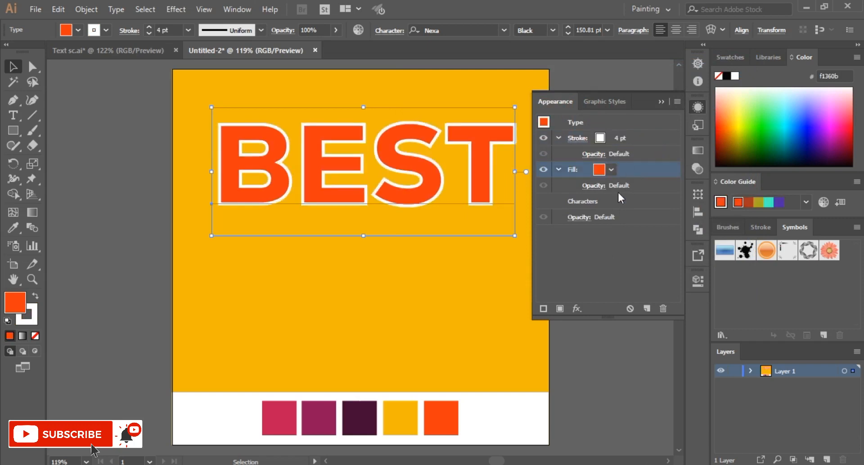
pyautogui.click(643, 136)
pyautogui.moveTo(671, 141); pyautogui.dragTo(666, 153)
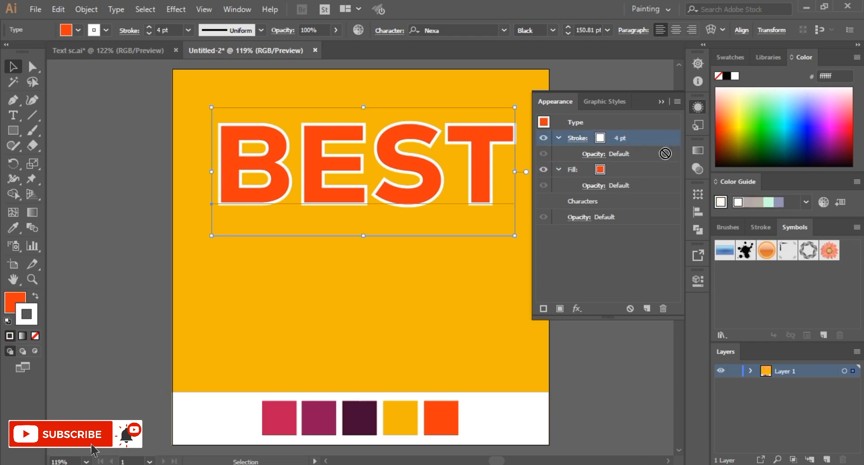
pyautogui.click(545, 308)
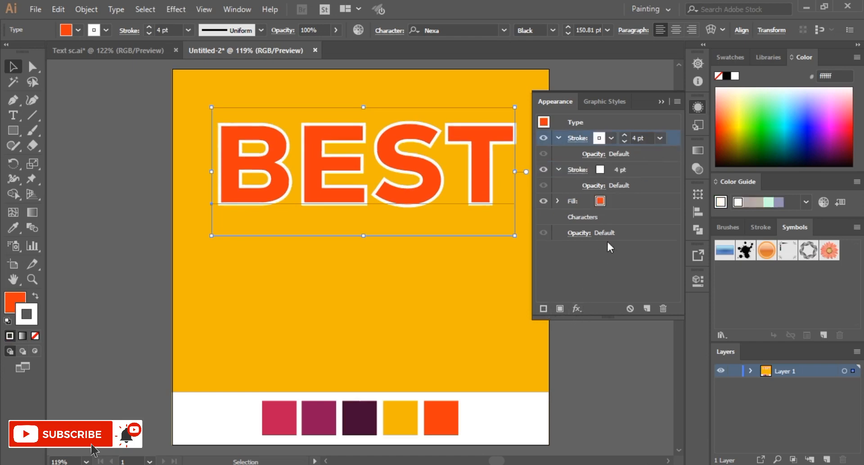
# - Color the lower of the BEST text's two strokes with the dark purple sampled from the palette squares below the artwork
pyautogui.click(657, 169)
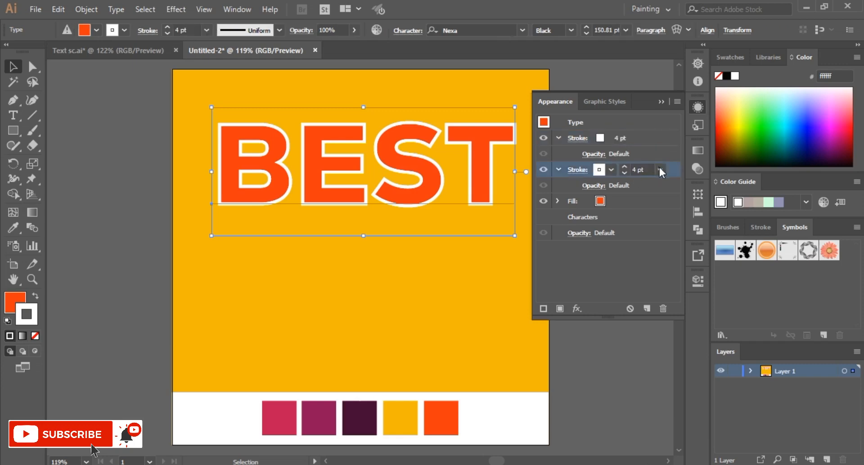
pyautogui.click(610, 171)
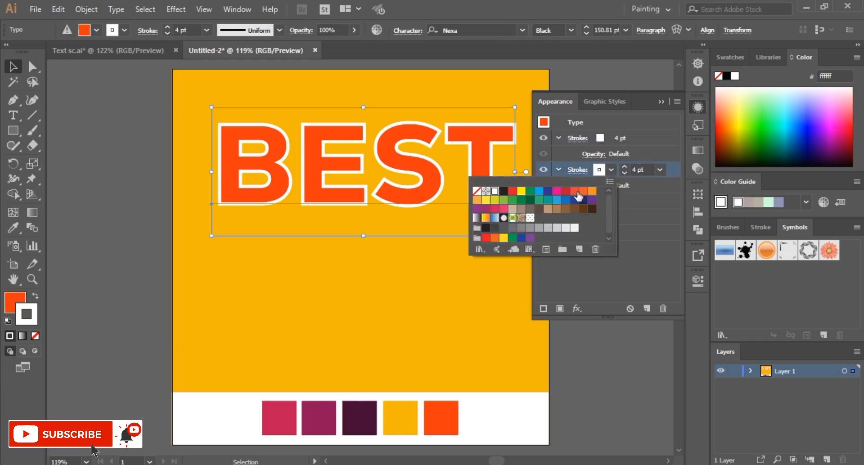
pyautogui.click(669, 175)
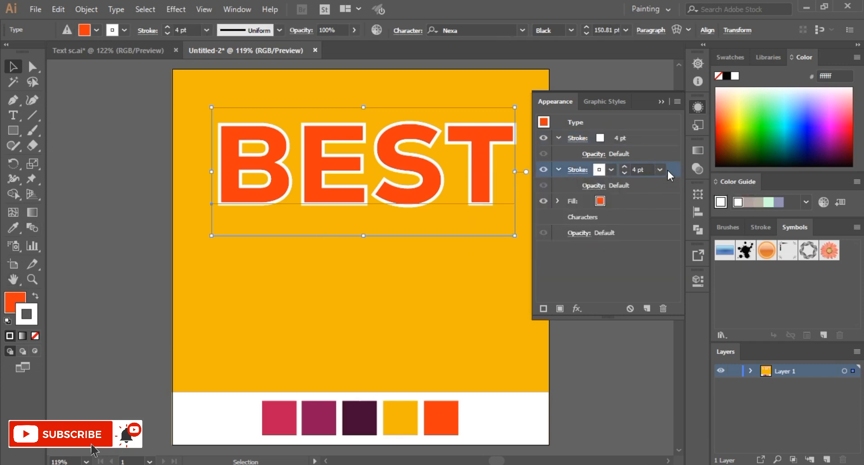
pyautogui.click(17, 229)
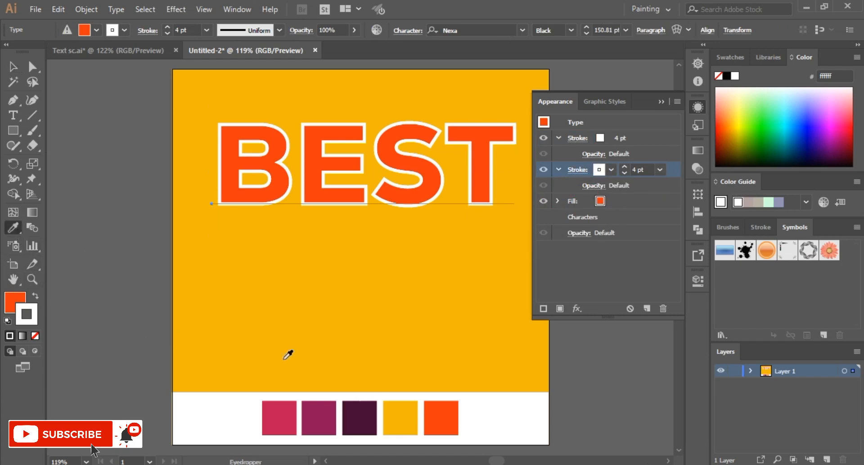
pyautogui.keyDown('shift'); pyautogui.click(360, 417); pyautogui.keyUp('shift')
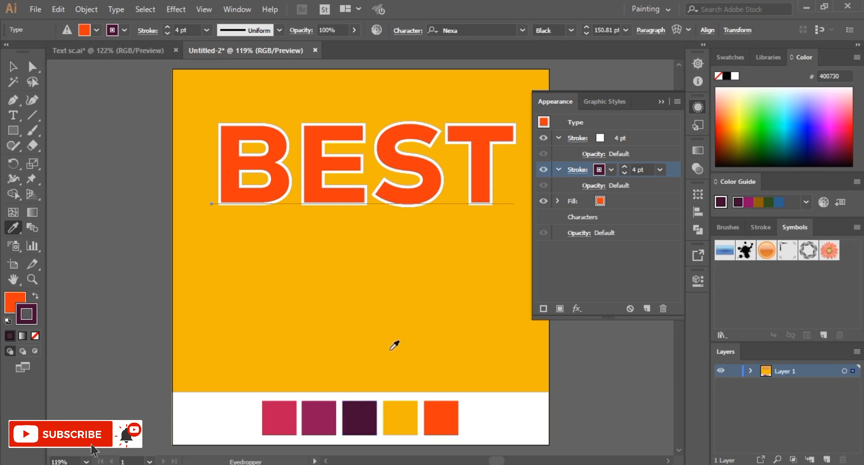
# - Examine the RGB values of the BEST text's dark purple stroke
pyautogui.doubleClick(33, 318)
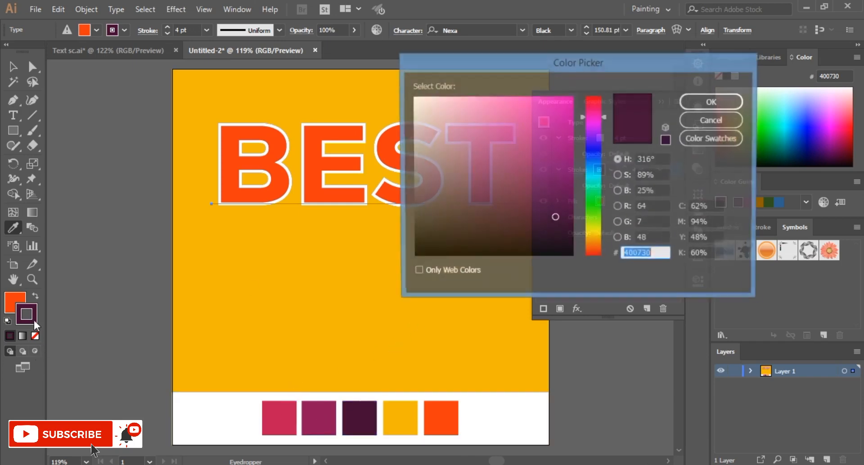
pyautogui.click(647, 207)
pyautogui.click(645, 223)
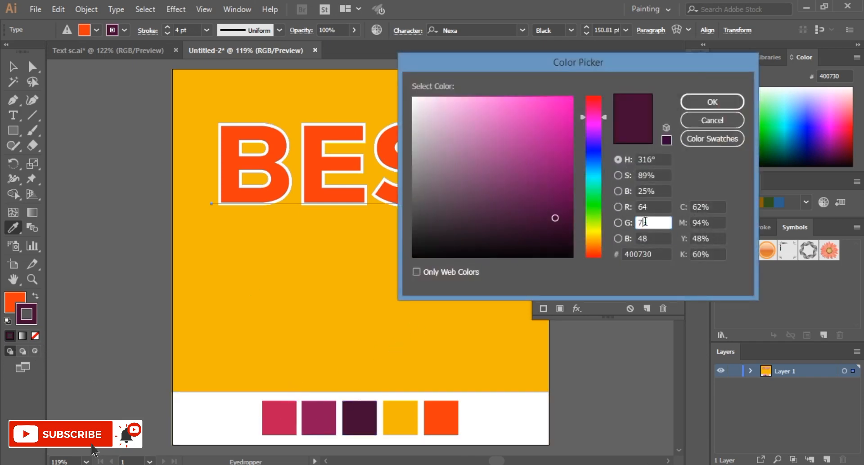
pyautogui.click(651, 241)
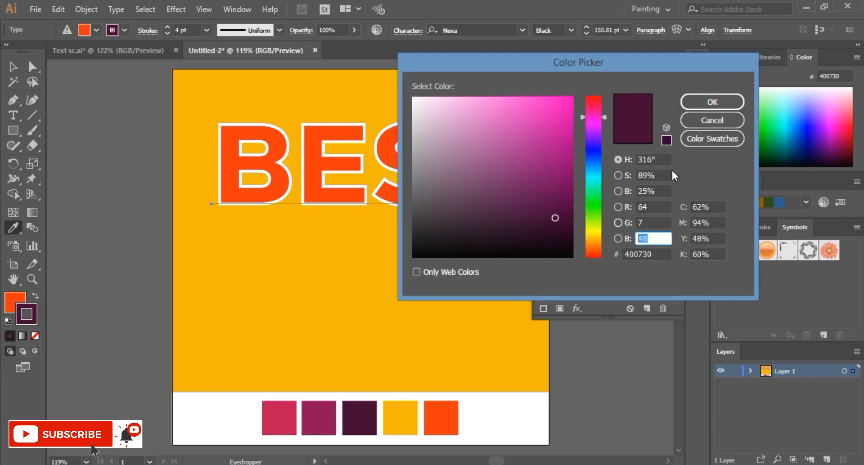
pyautogui.click(709, 107)
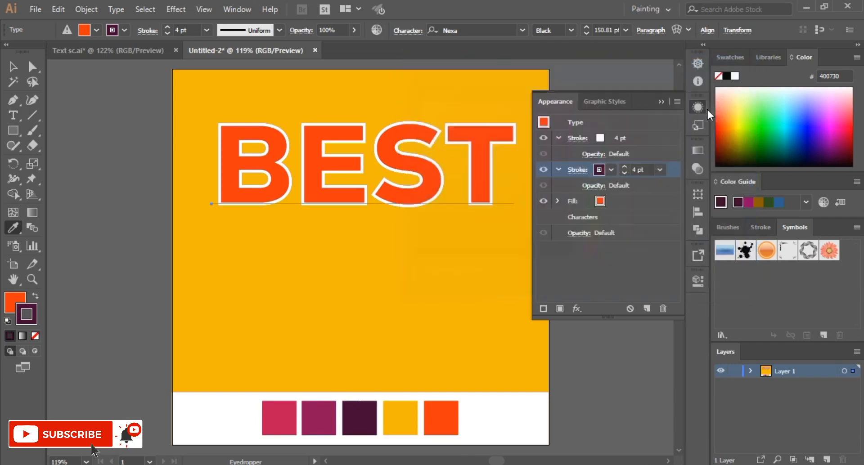
# - Add a Transform effect to the dark purple stroke with a preview, moving it 0.1 px horizontally and 0.1 px vertically
pyautogui.click(584, 304)
pyautogui.moveTo(653, 65)
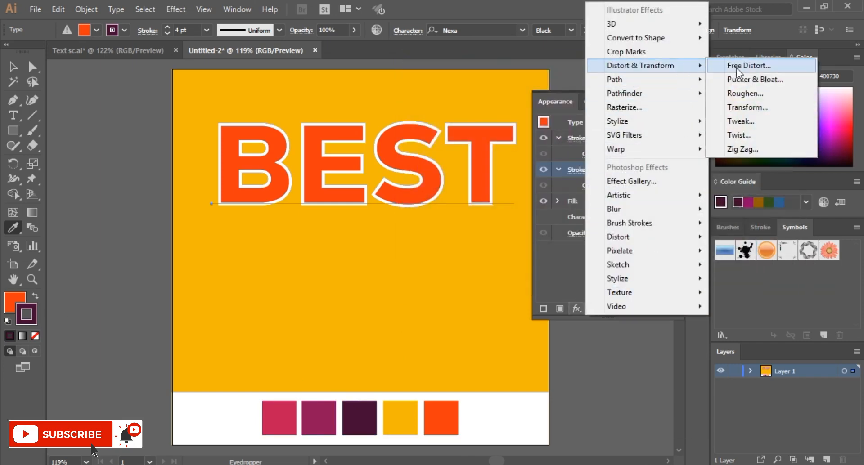
pyautogui.click(770, 108)
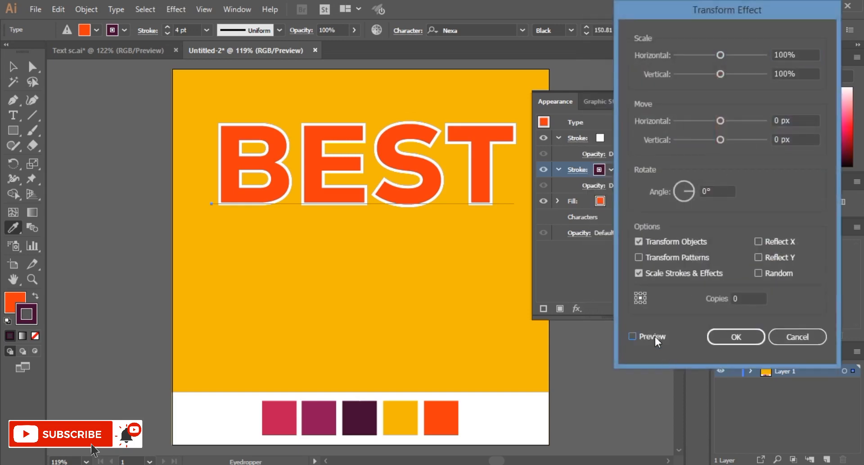
pyautogui.click(799, 122)
pyautogui.write('1')
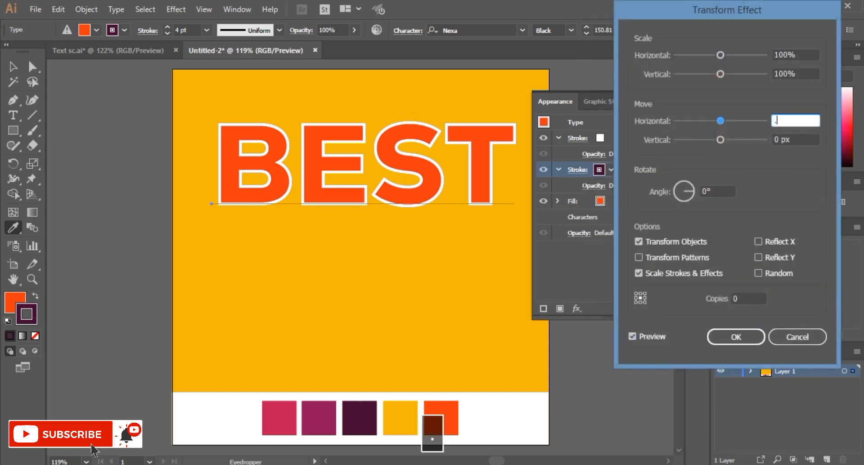
pyautogui.click(794, 139)
pyautogui.write('.1')
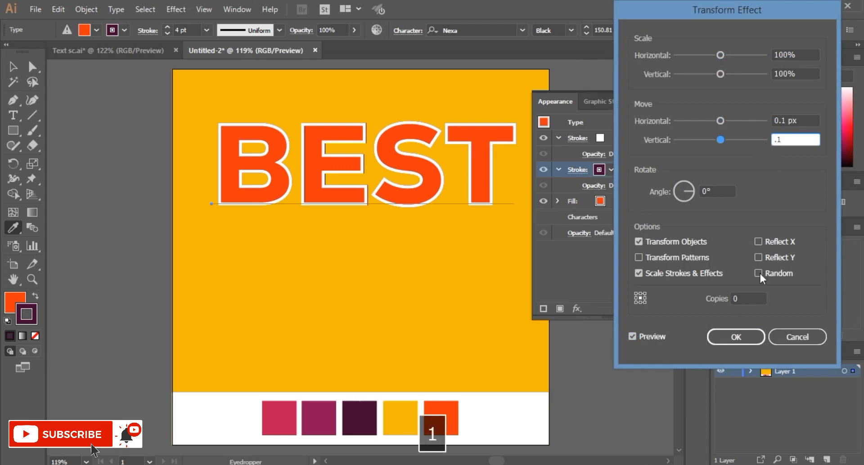
# - Set the Transform effect to 59 copies and apply it to the dark purple stroke
pyautogui.click(745, 298)
pyautogui.scroll(14, 745, 297)
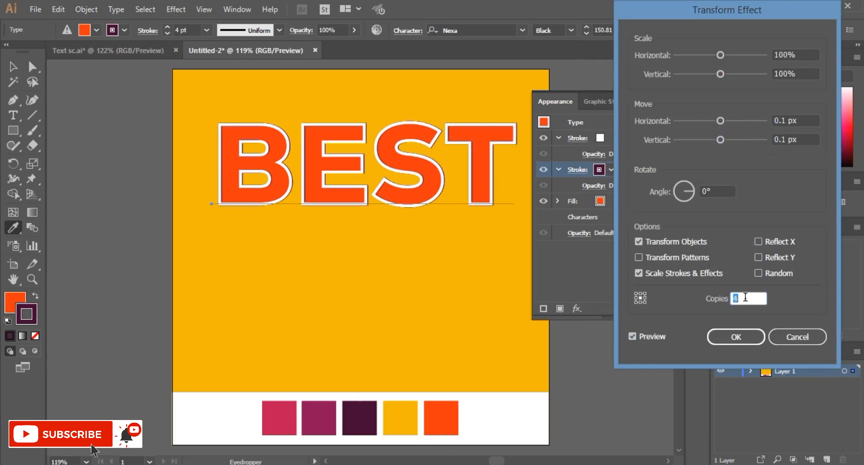
pyautogui.scroll(20, 746, 296)
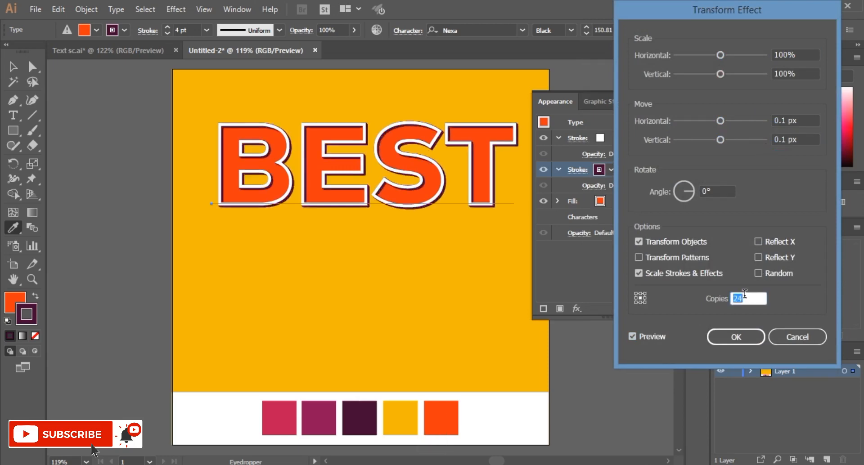
pyautogui.scroll(20, 745, 293)
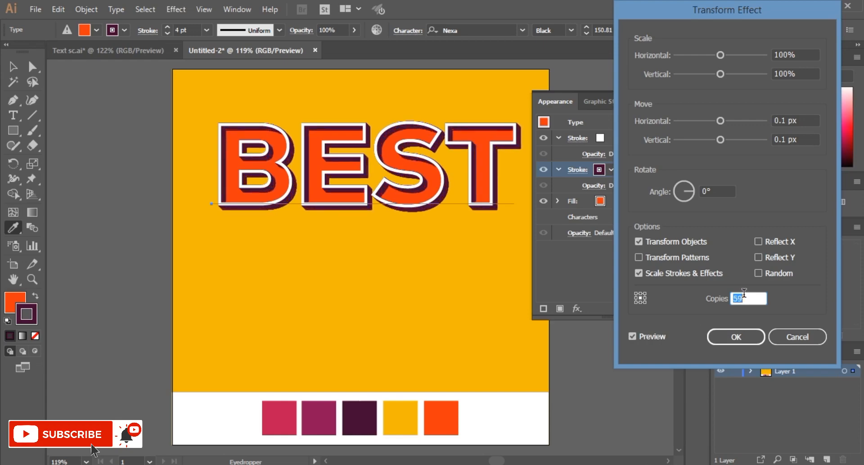
pyautogui.click(745, 337)
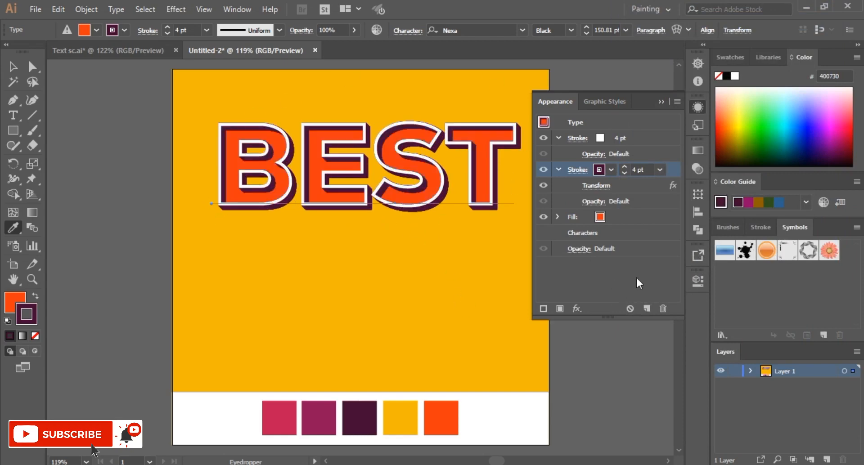
# - Add a second fill above the BEST text's orange fill and give it a dot pattern from the Basic Graphics_Dots library
pyautogui.click(643, 218)
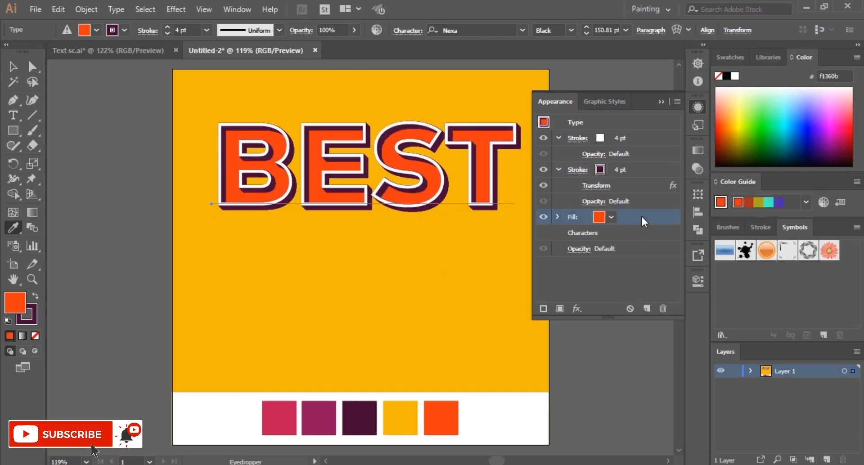
pyautogui.click(563, 308)
pyautogui.click(612, 218)
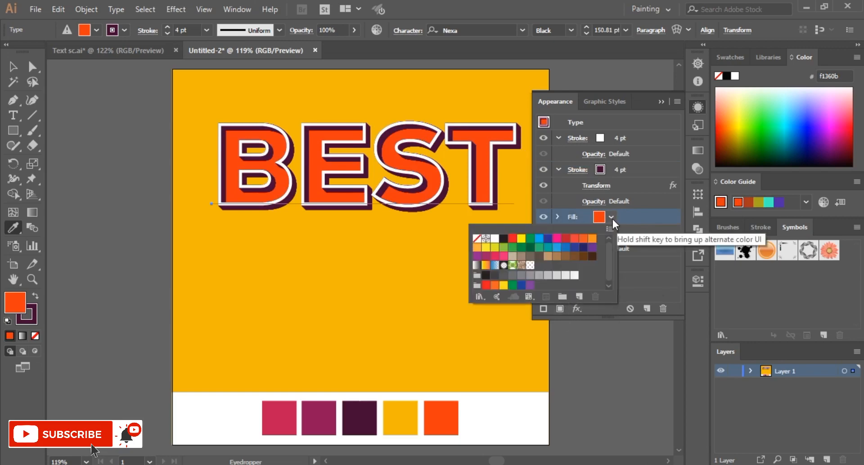
pyautogui.click(487, 298)
pyautogui.moveTo(568, 327)
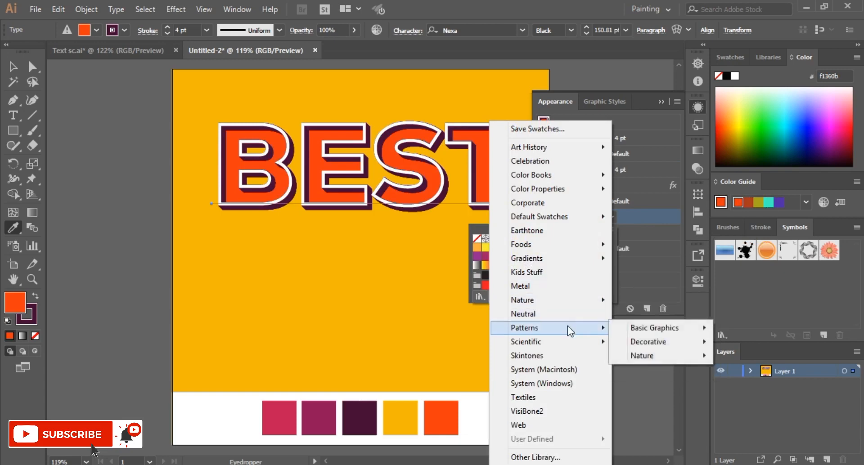
pyautogui.moveTo(650, 327)
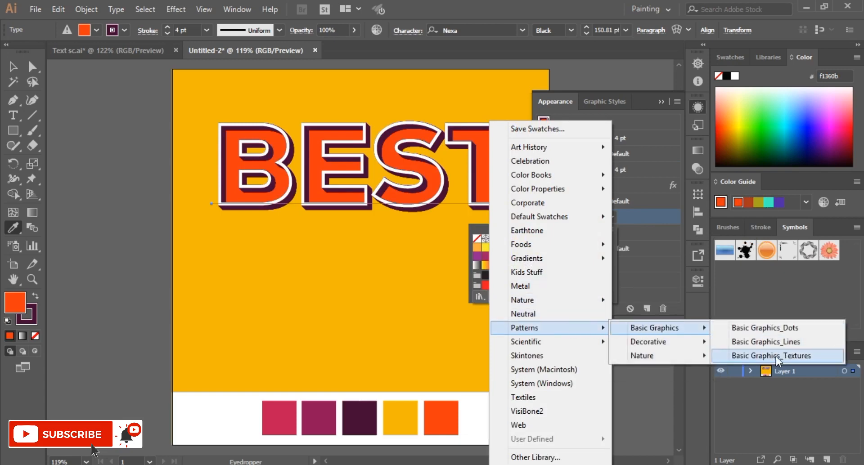
pyautogui.click(784, 331)
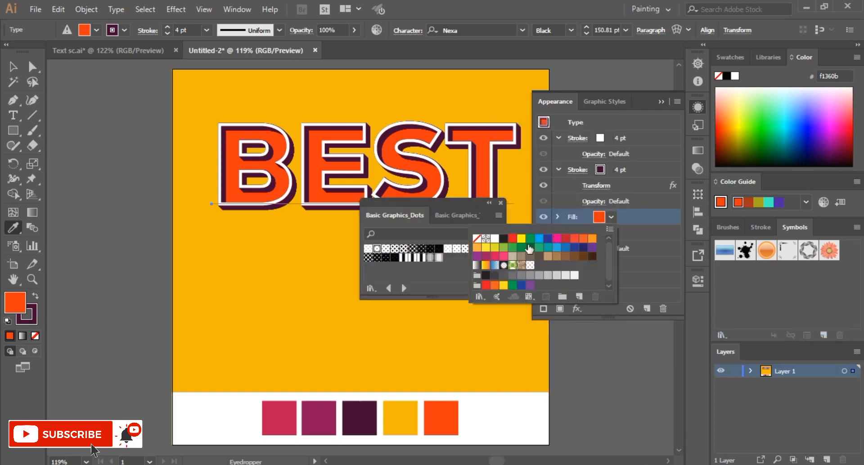
pyautogui.click(386, 251)
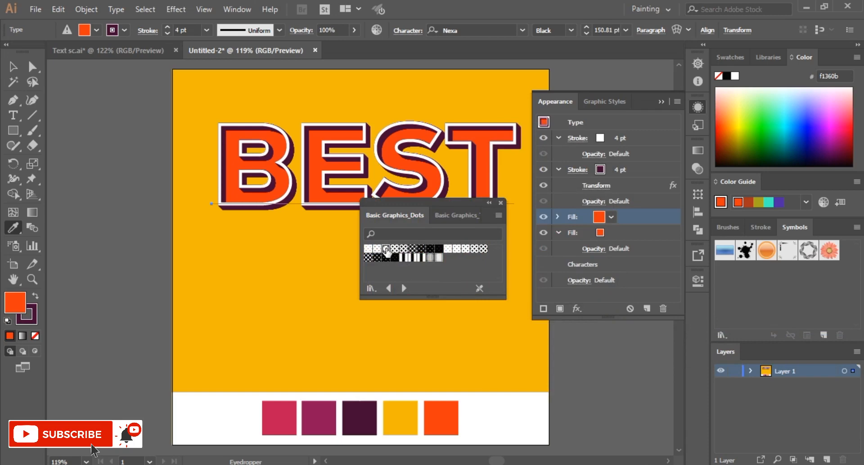
pyautogui.click(385, 251)
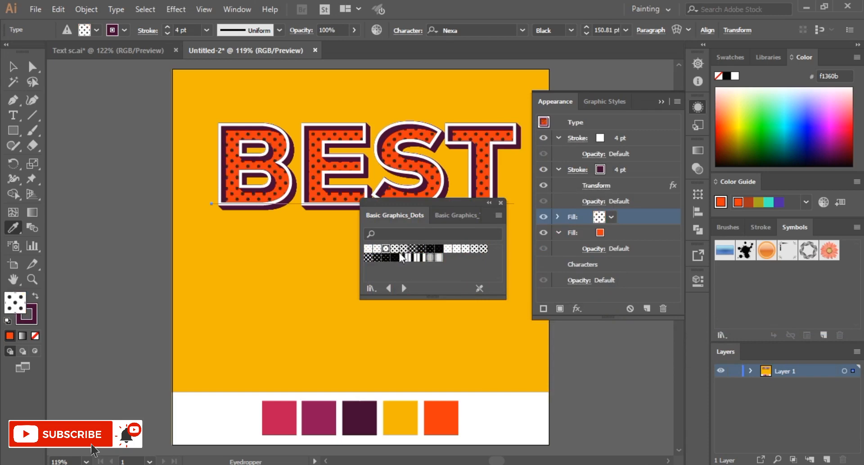
# - Set up a uniform scale of the BEST text that transforms only patterns, excluding objects, strokes and effects
pyautogui.click(35, 165)
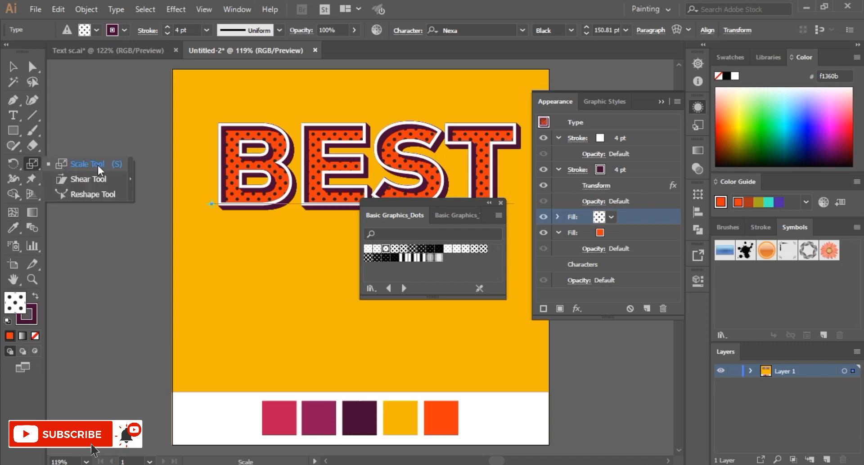
pyautogui.doubleClick(28, 163)
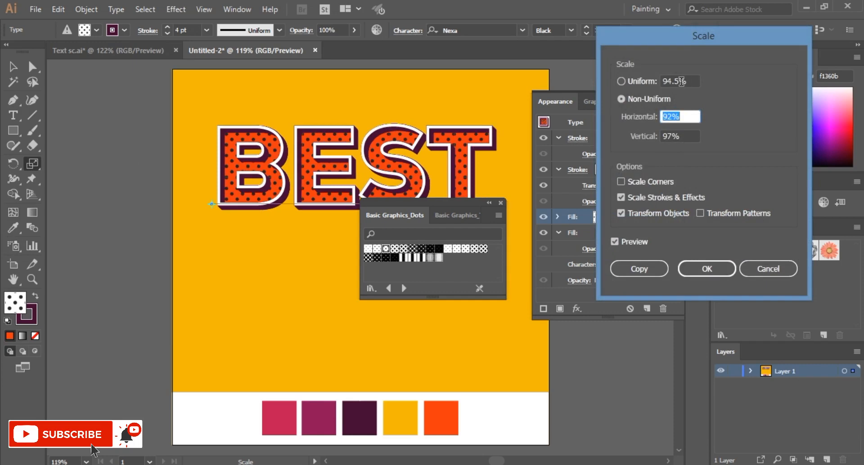
pyautogui.click(643, 81)
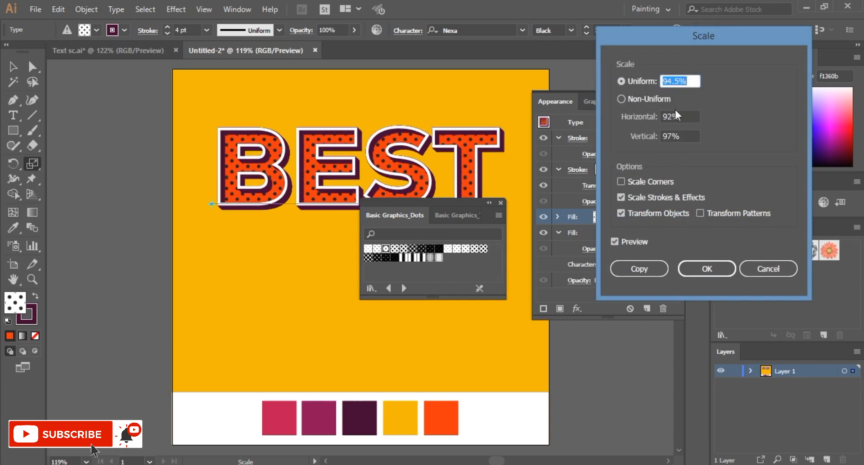
pyautogui.click(650, 197)
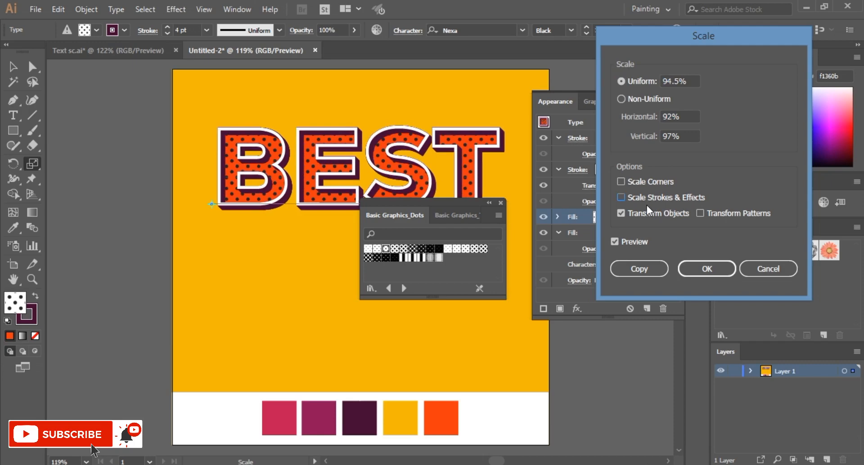
pyautogui.click(647, 214)
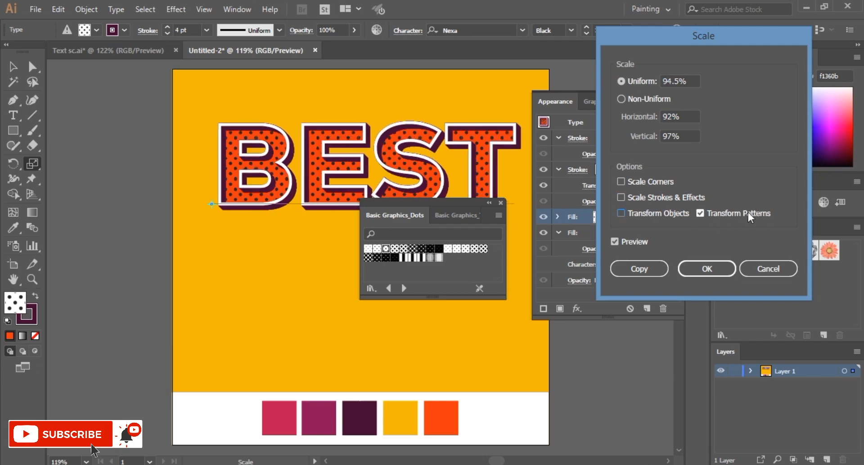
# - Scale the BEST text's dot pattern uniformly to 69%, apply it, and close the dot pattern library
pyautogui.click(694, 81)
pyautogui.press('Down')
pyautogui.press('Down')
pyautogui.press('Down')
pyautogui.press('Down')
pyautogui.press('Down')
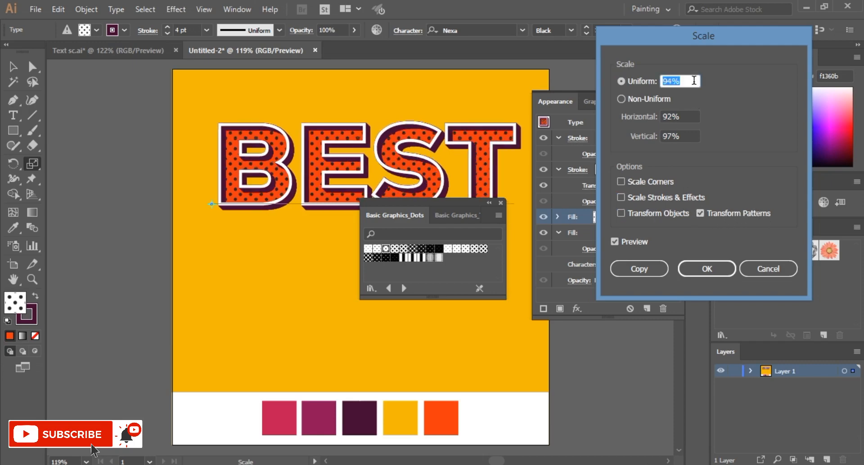
pyautogui.press('Down')
pyautogui.press('Down')
pyautogui.press('Down')
pyautogui.press('Down')
pyautogui.press('Down')
pyautogui.press('Down')
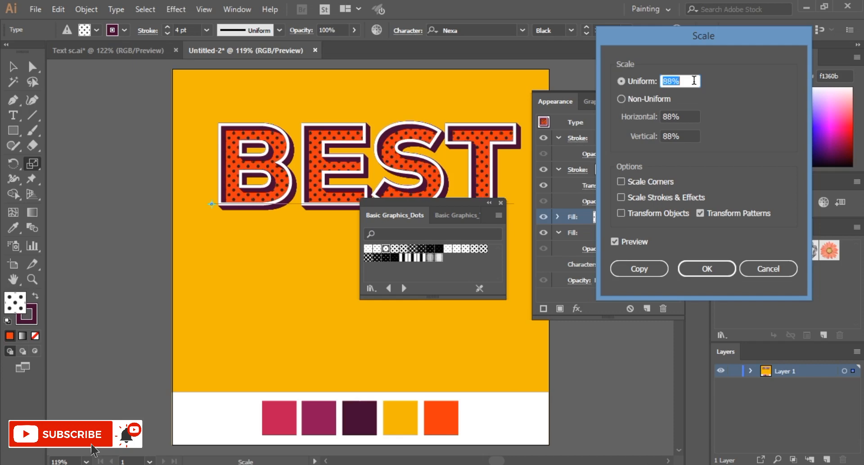
pyautogui.press('Down')
pyautogui.press('Down')
pyautogui.press('Down')
pyautogui.press('Down')
pyautogui.press('Down')
pyautogui.press('Down')
pyautogui.press('Down')
pyautogui.press('Down')
pyautogui.press('Down')
pyautogui.press('Down')
pyautogui.press('Down')
pyautogui.press('Down')
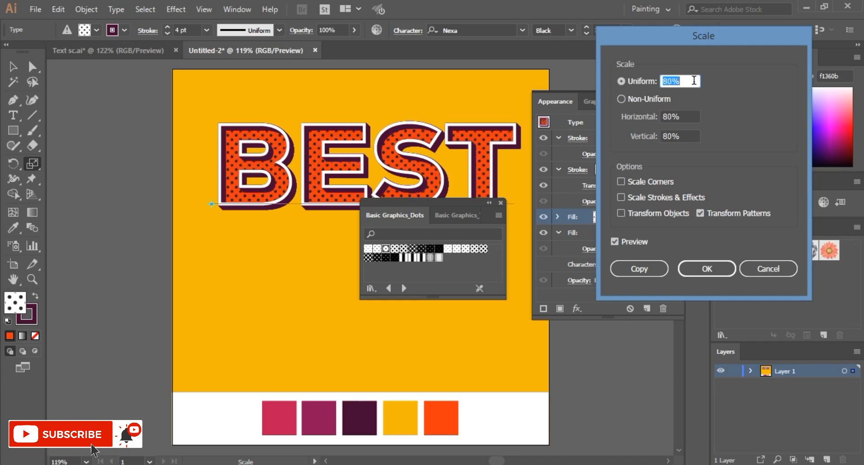
pyautogui.press('Down')
pyautogui.press('Down')
pyautogui.press('Down')
pyautogui.press('Down')
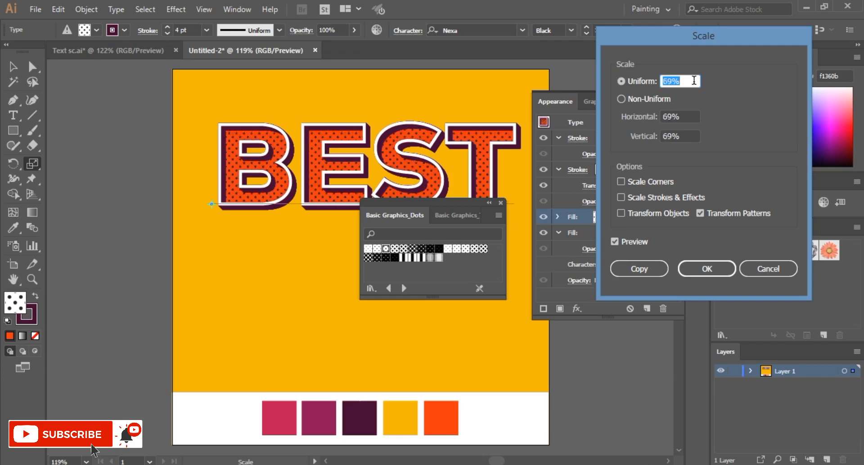
pyautogui.click(708, 268)
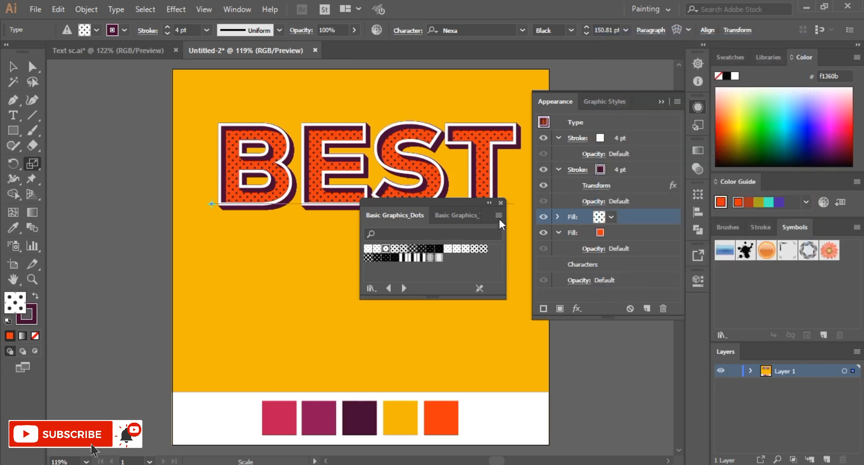
pyautogui.click(500, 203)
pyautogui.click(12, 67)
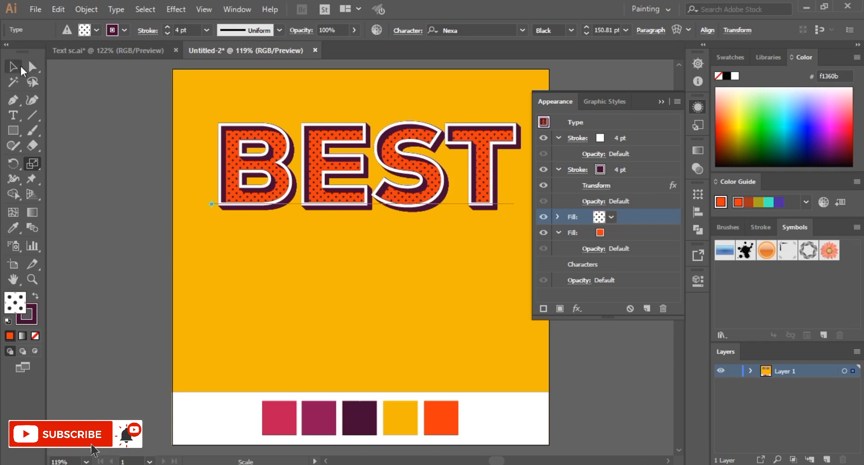
pyautogui.click(630, 233)
pyautogui.click(647, 216)
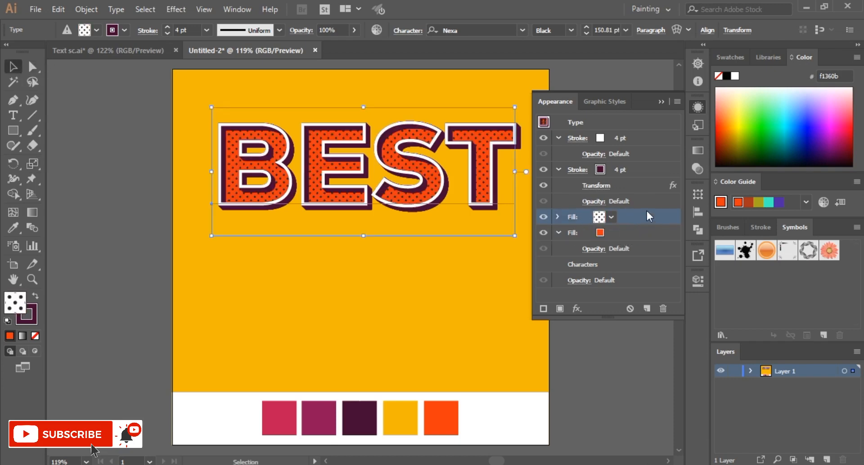
pyautogui.click(645, 170)
pyautogui.click(662, 138)
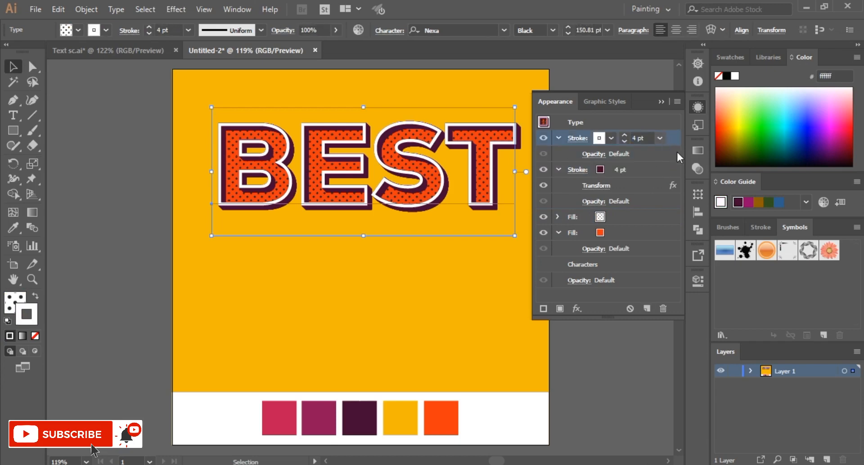
pyautogui.click(658, 264)
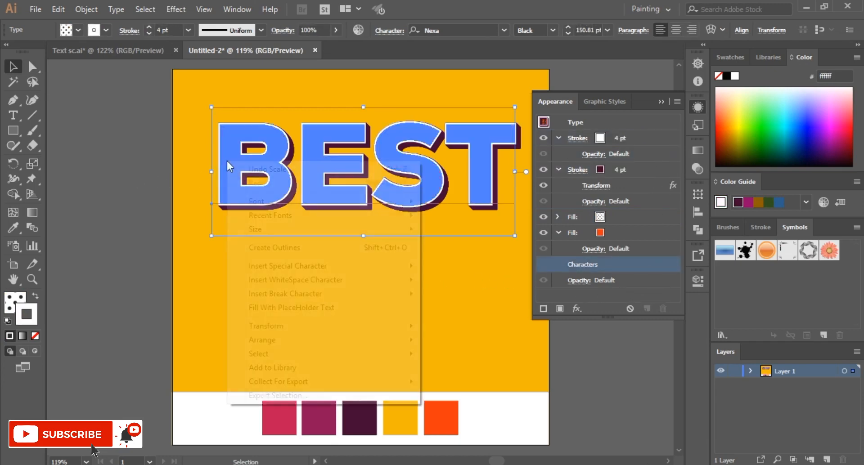
pyautogui.rightClick(227, 161)
pyautogui.moveTo(336, 325)
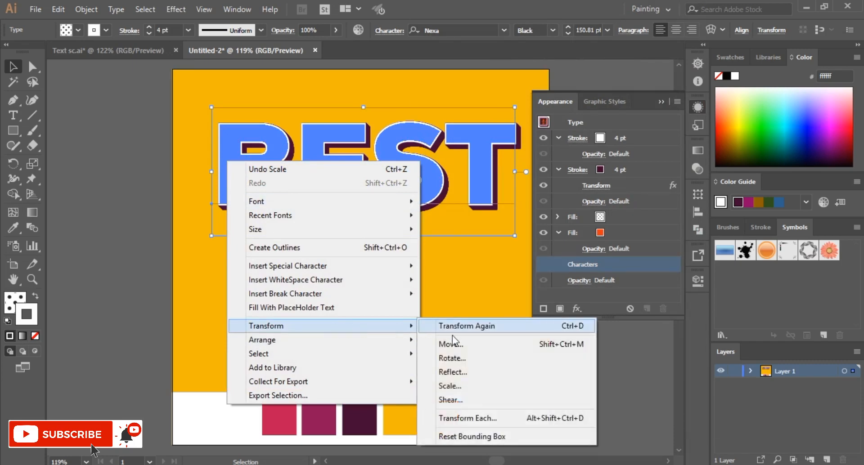
pyautogui.click(468, 400)
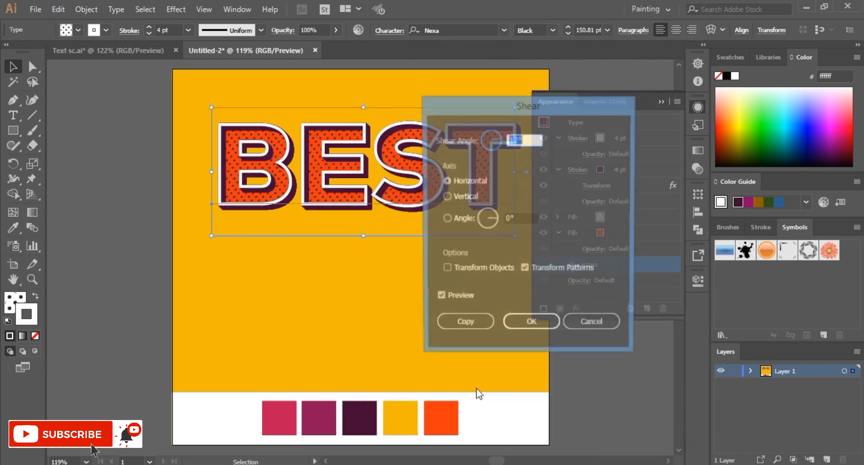
pyautogui.moveTo(479, 114); pyautogui.dragTo(572, 88)
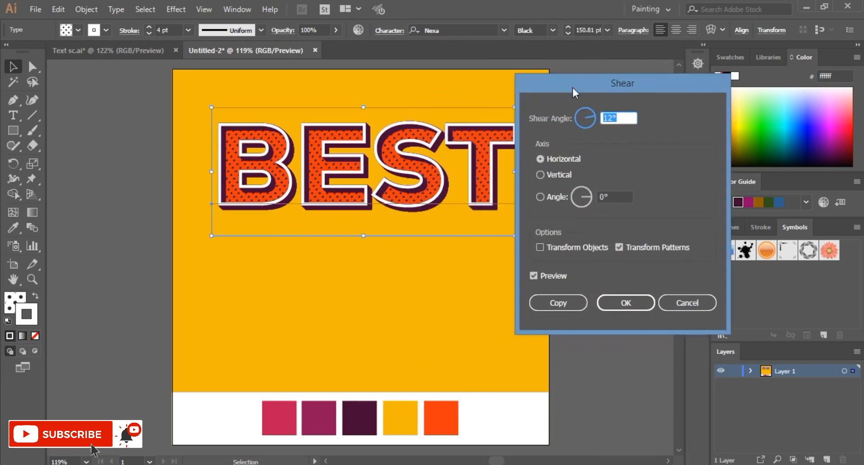
pyautogui.click(692, 305)
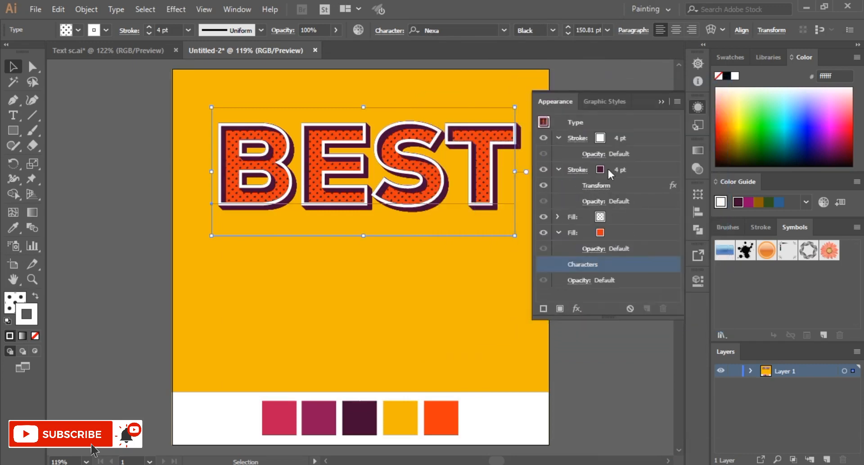
pyautogui.click(599, 126)
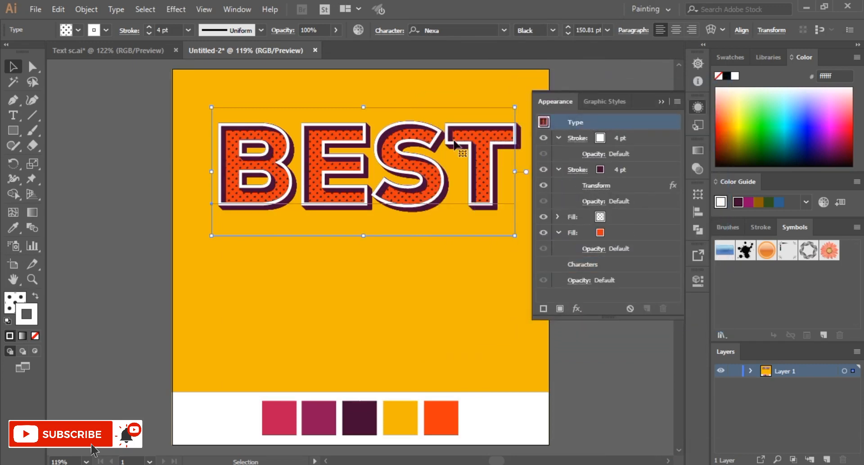
pyautogui.rightClick(348, 166)
pyautogui.moveTo(447, 333)
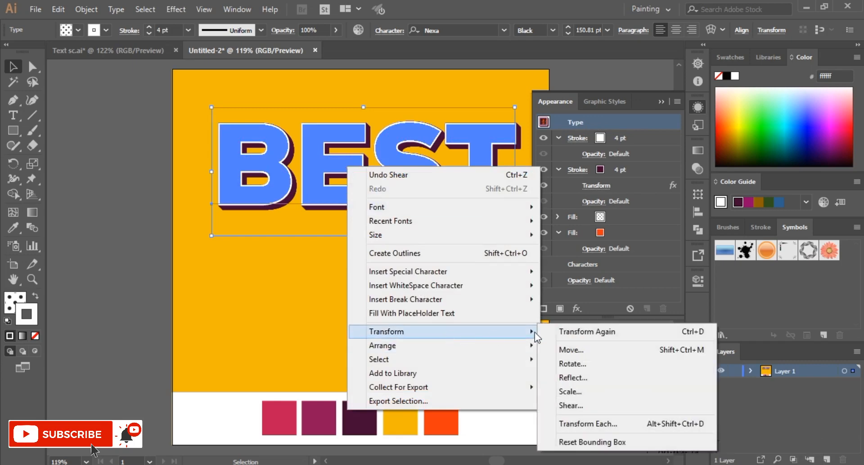
pyautogui.click(593, 407)
pyautogui.moveTo(607, 85); pyautogui.dragTo(303, 204)
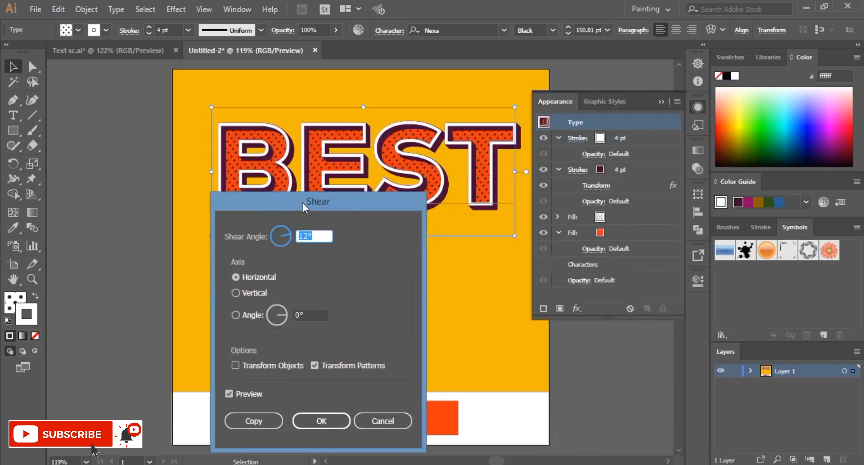
pyautogui.press('Up')
pyautogui.press('Up')
pyautogui.press('Up')
pyautogui.press('Up')
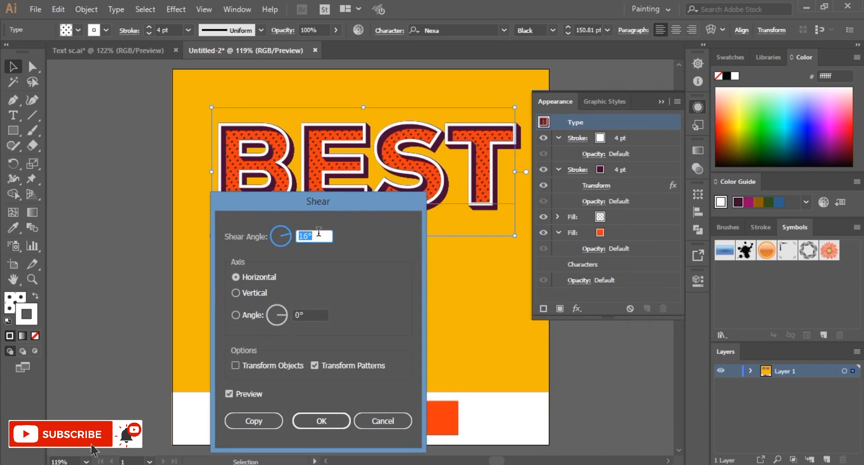
pyautogui.click(378, 425)
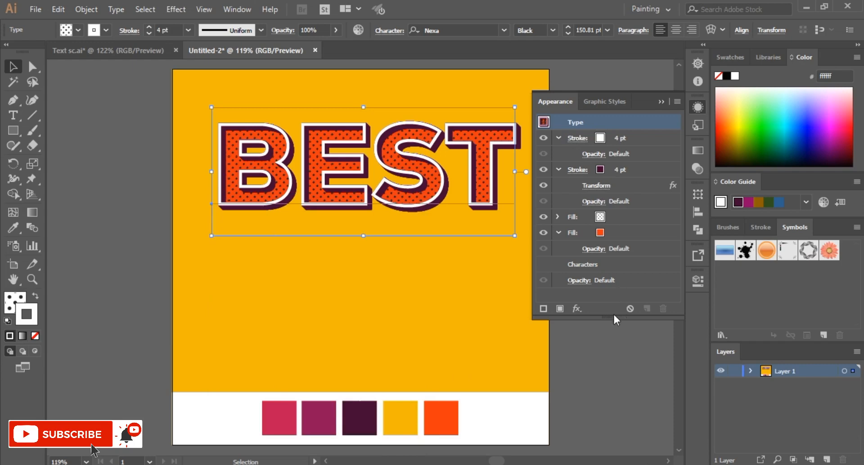
# - Shear the whole BEST text horizontally by 10°, transforming both objects and patterns, and shift it slightly left on the yellow background
pyautogui.click(367, 283)
pyautogui.click(396, 168)
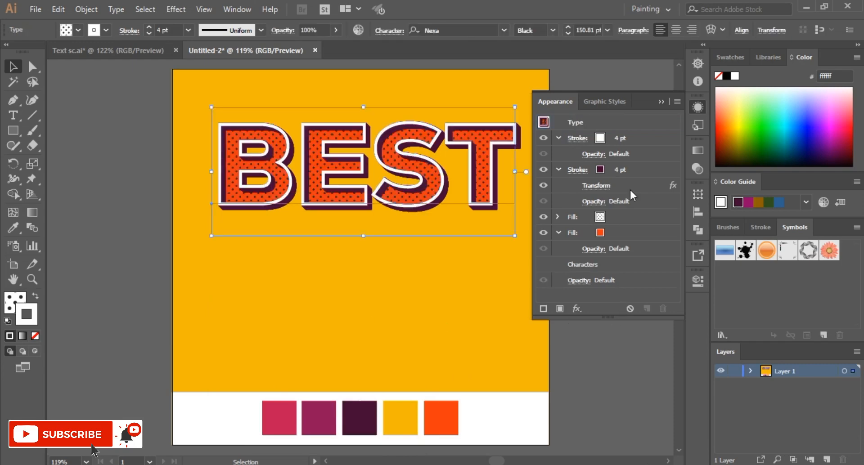
pyautogui.click(598, 123)
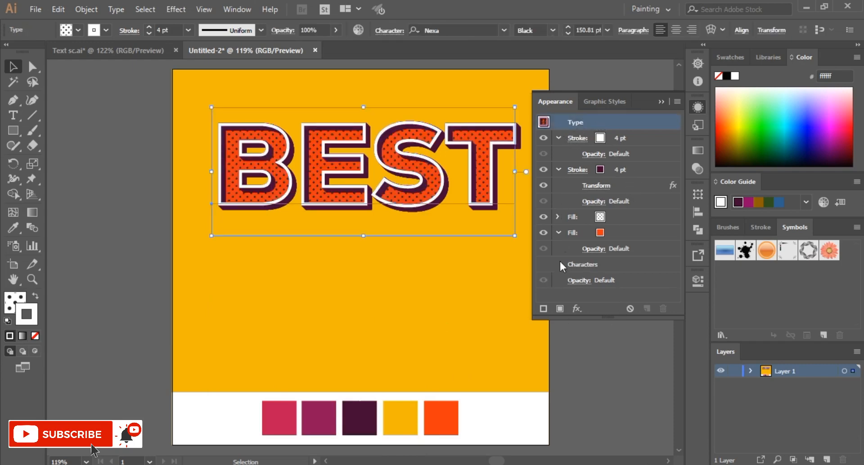
pyautogui.rightClick(401, 150)
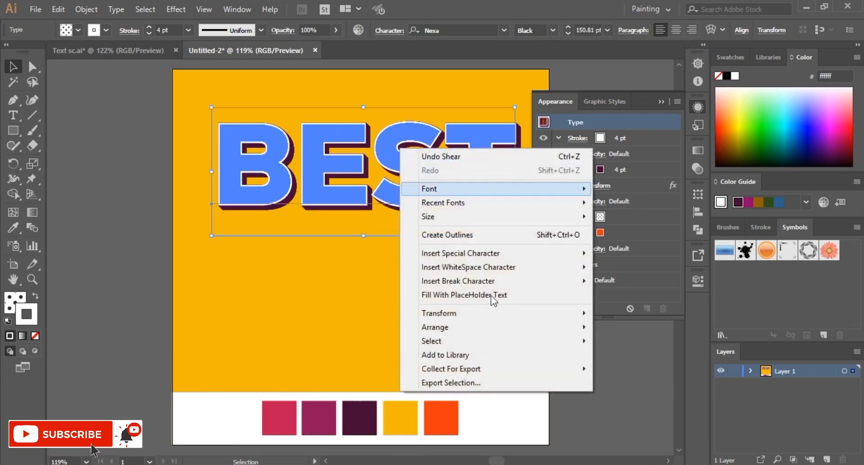
pyautogui.moveTo(504, 317)
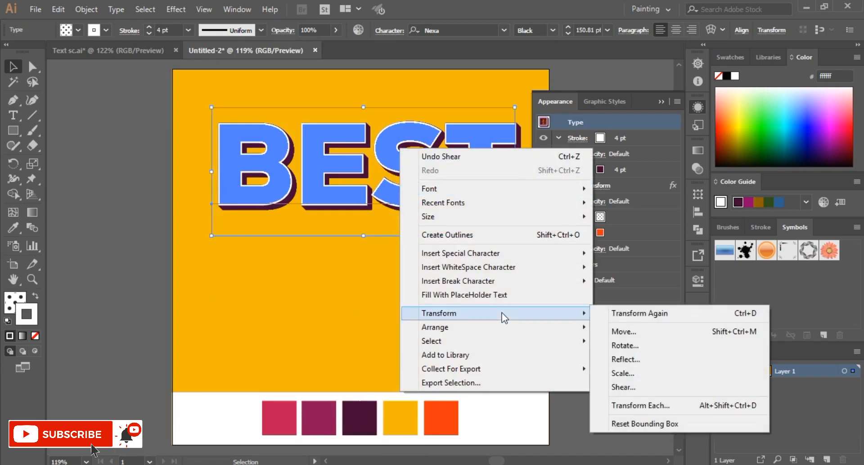
pyautogui.click(626, 388)
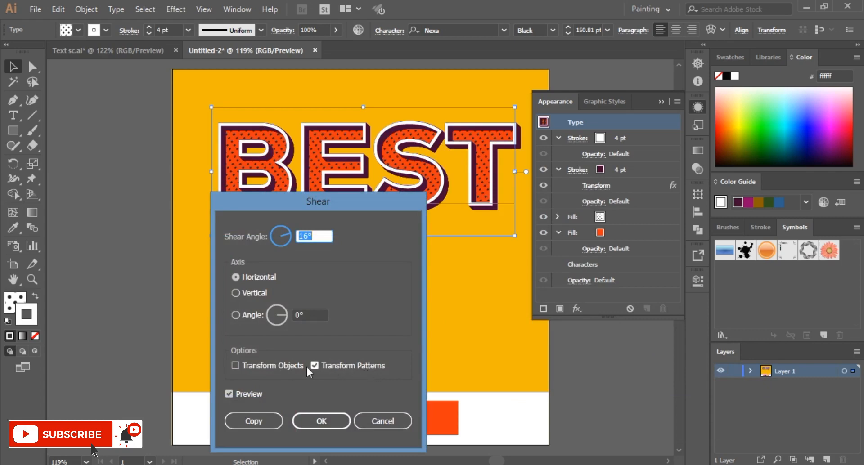
pyautogui.click(245, 368)
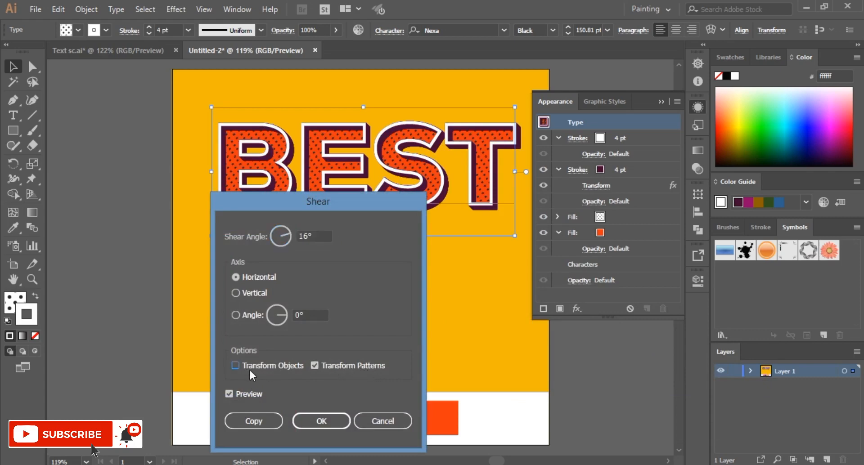
pyautogui.click(312, 235)
pyautogui.press('Down')
pyautogui.press('Down')
pyautogui.press('Down')
pyautogui.press('Down')
pyautogui.press('Down')
pyautogui.press('Down')
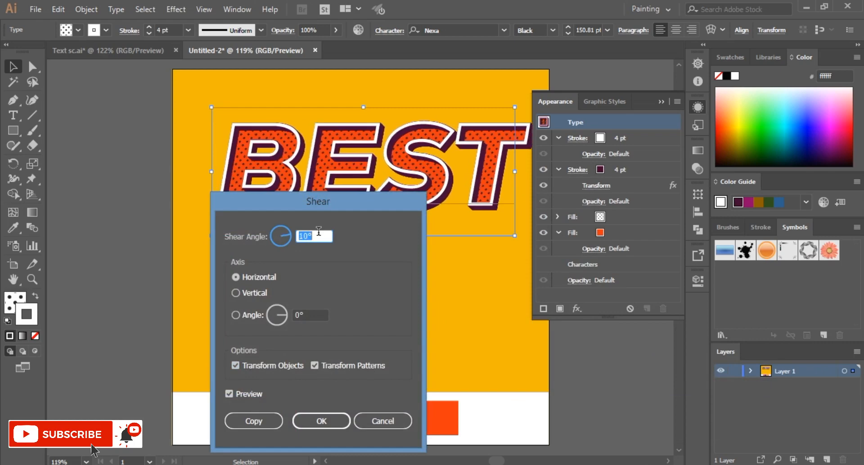
pyautogui.click(325, 423)
pyautogui.moveTo(421, 162)
pyautogui.mouseDown()
pyautogui.moveTo(412, 162)
pyautogui.moveTo(418, 166)
pyautogui.mouseUp()
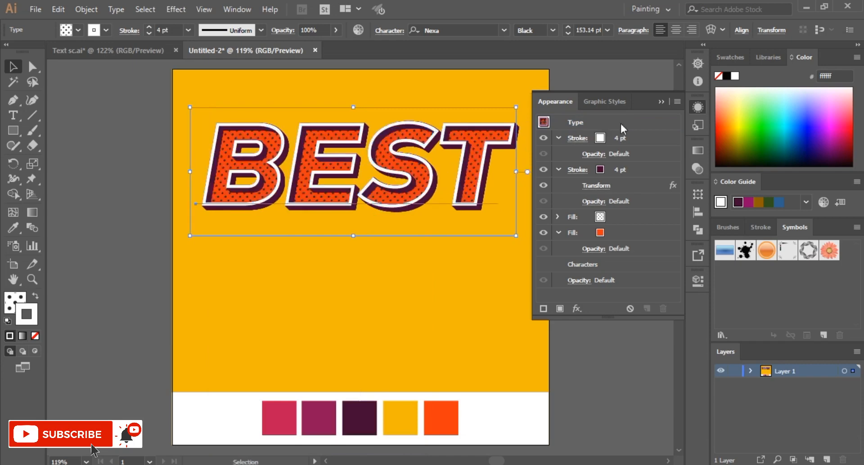
# - Add a Transform effect to the whole BEST type object with a preview, scaling it to 87% horizontally and 90% vertically
pyautogui.click(579, 123)
pyautogui.click(577, 308)
pyautogui.moveTo(681, 65)
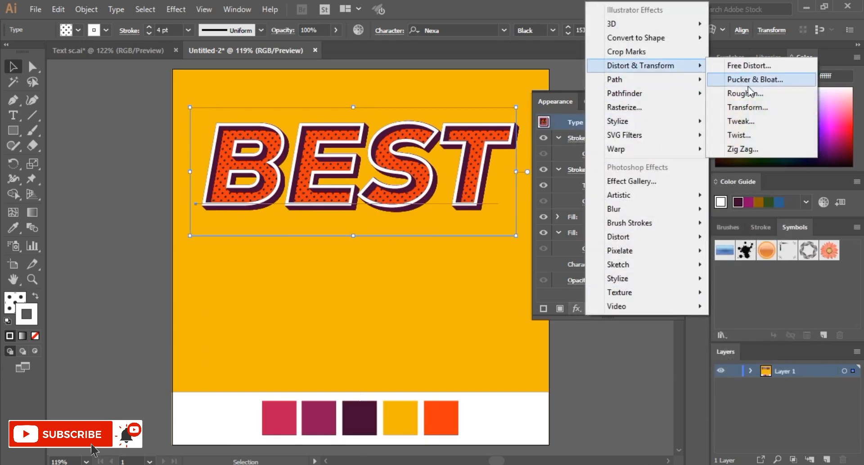
pyautogui.click(752, 104)
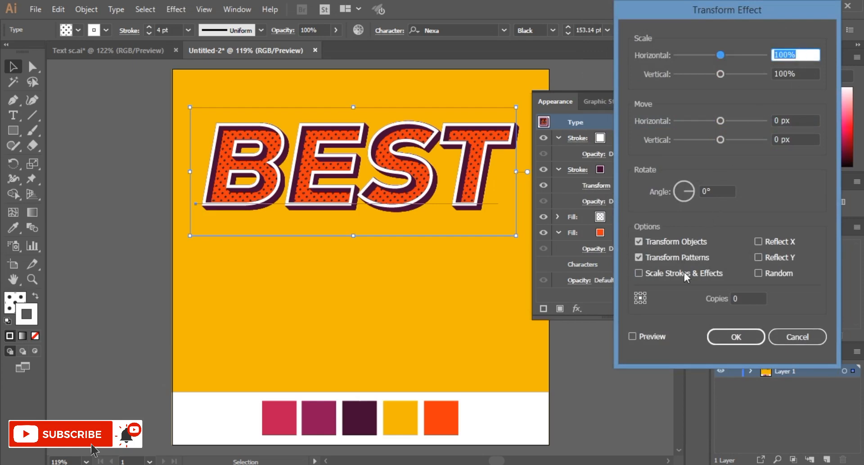
pyautogui.click(646, 338)
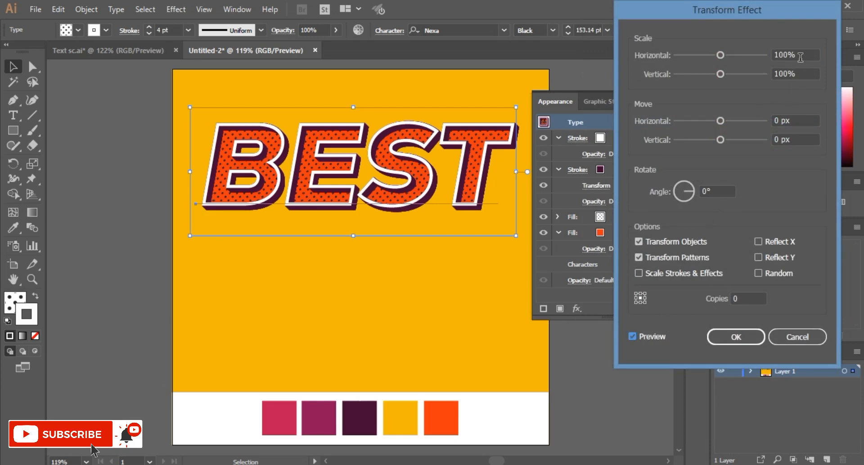
pyautogui.click(722, 56)
pyautogui.write('87')
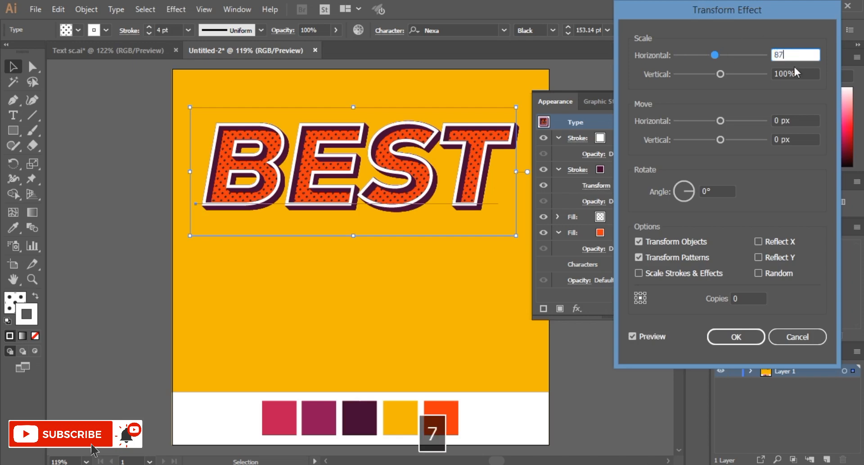
pyautogui.press('Tab')
pyautogui.write('90')
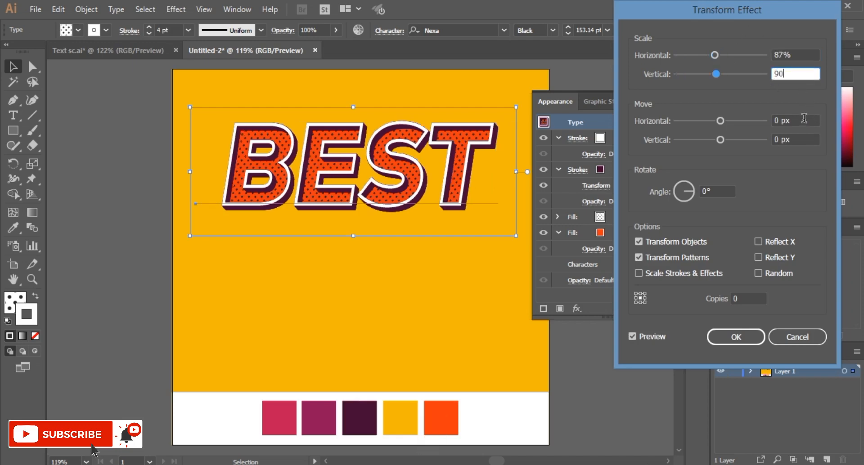
# - Set the Transform effect's horizontal move to -25 px and its vertical move to 36 px
pyautogui.press('Tab')
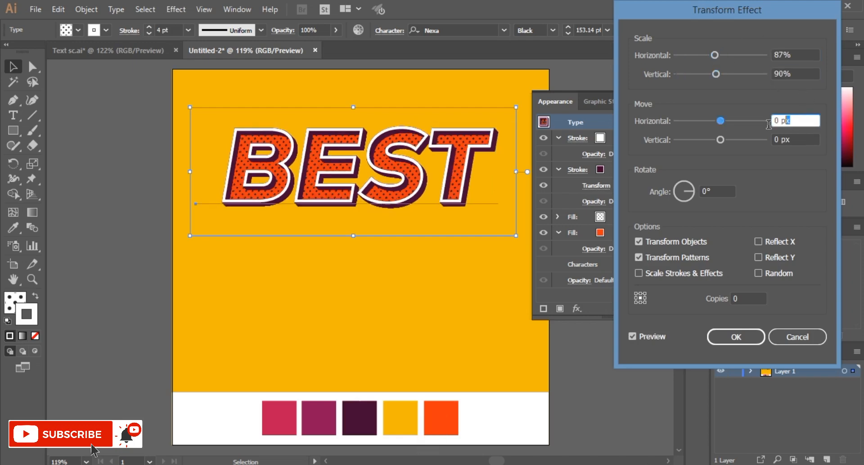
pyautogui.write('-34')
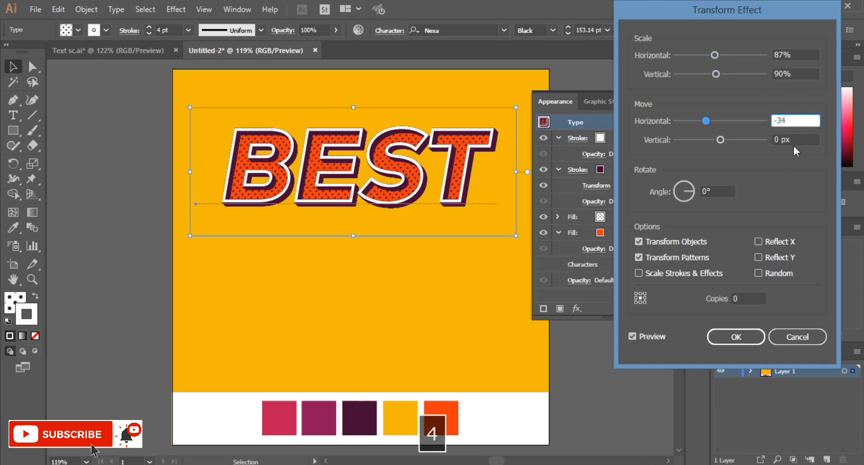
pyautogui.press('Tab')
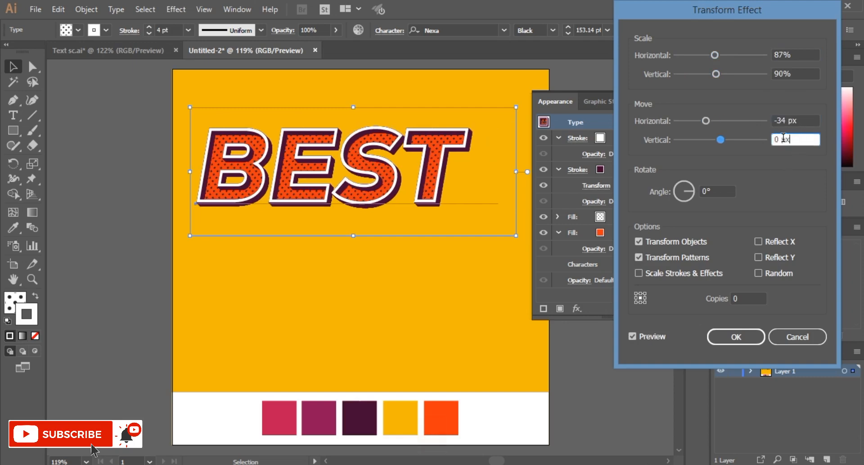
pyautogui.write('36')
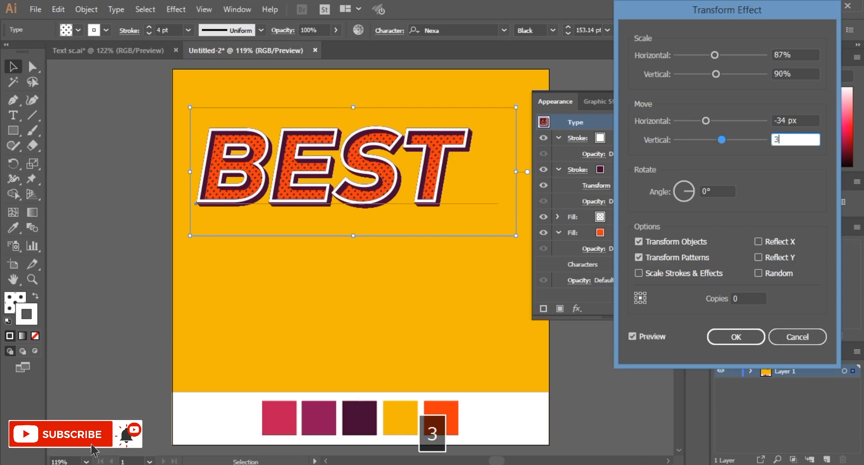
pyautogui.click(778, 120)
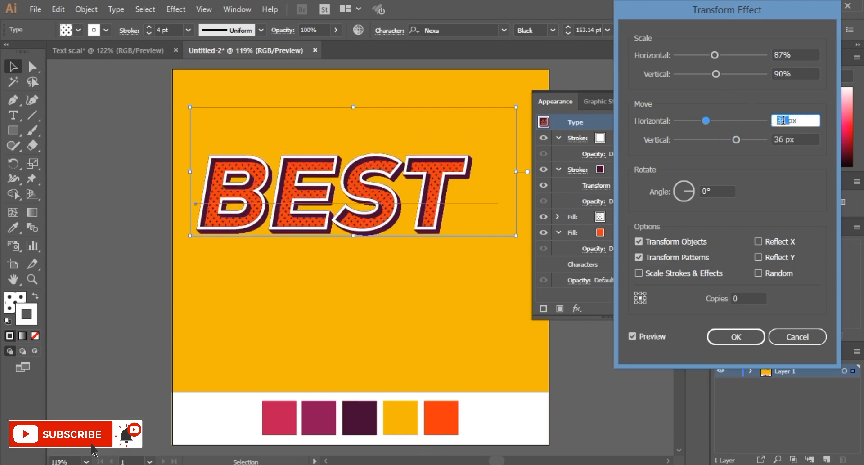
pyautogui.write('-25')
# - Set the Transform effect's rotation angle to 7°
pyautogui.click(716, 191)
pyautogui.press('Up')
pyautogui.press('Up')
pyautogui.press('Up')
pyautogui.press('Up')
pyautogui.press('Up')
pyautogui.press('Up')
pyautogui.press('Up')
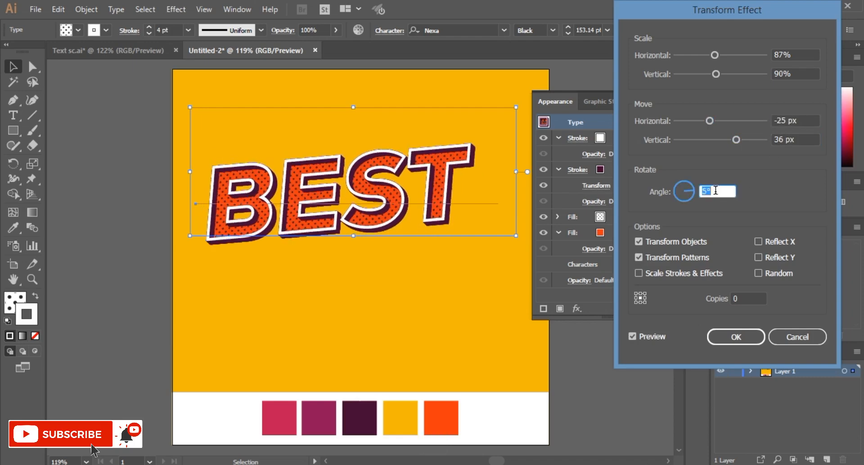
# - Set the number of copies in the Transform effect to 24
pyautogui.click(744, 294)
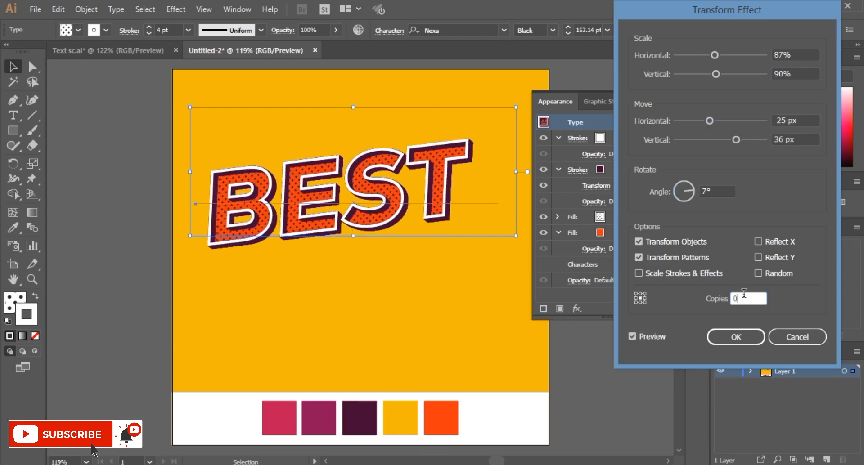
pyautogui.press('Up')
pyautogui.press('Up')
pyautogui.press('Up')
pyautogui.press('Up')
pyautogui.press('Up')
pyautogui.press('Up')
pyautogui.press('Up')
pyautogui.press('Up')
pyautogui.press('Up')
pyautogui.press('Up')
pyautogui.press('Up')
pyautogui.press('Up')
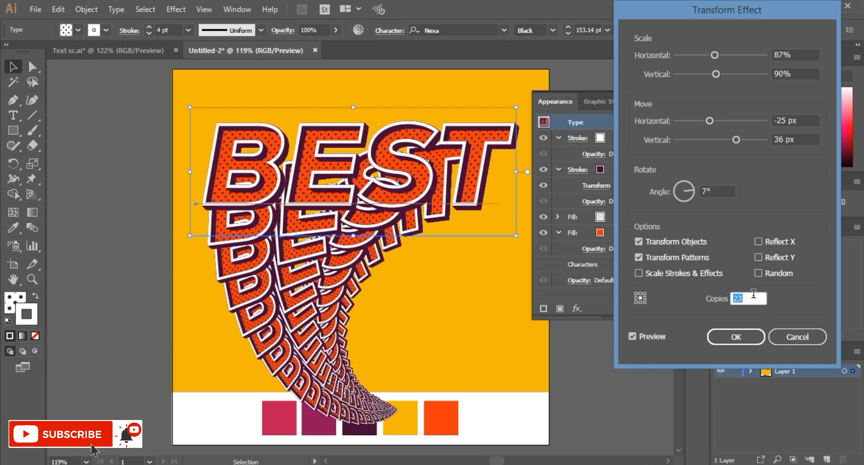
pyautogui.press('Up')
# - Reduce the Transform effect's vertical scale to 89% and its rotation angle to 6°, and apply the effect
pyautogui.click(794, 73)
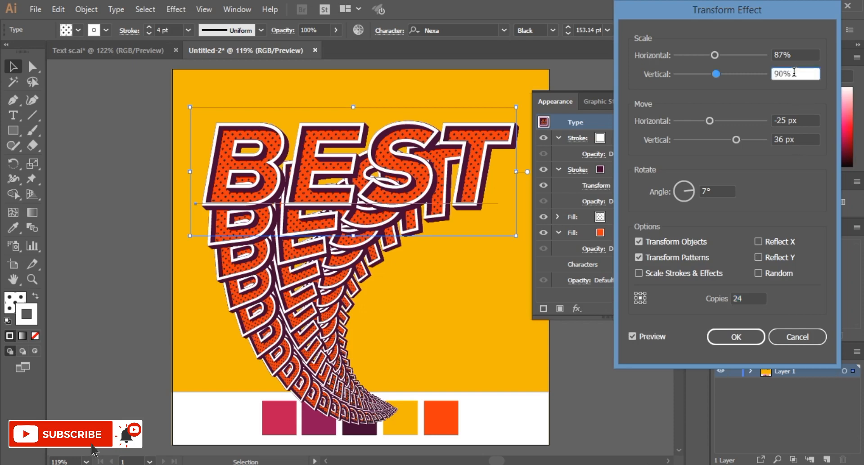
pyautogui.press('Down')
pyautogui.click(727, 191)
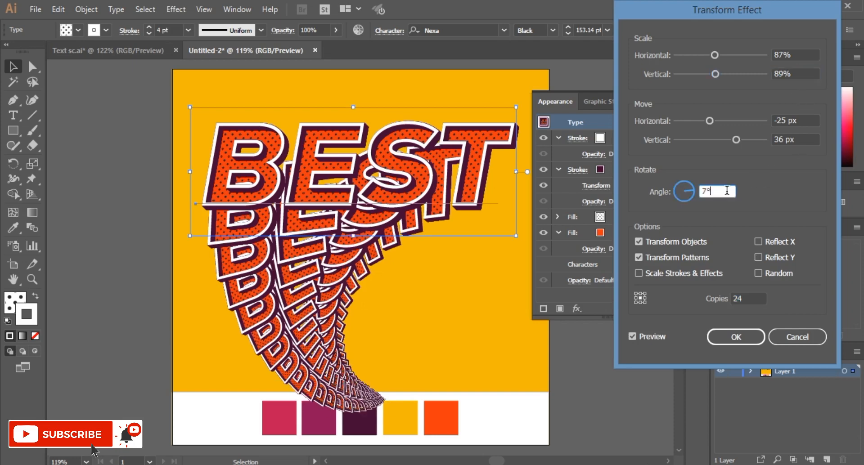
pyautogui.press('Down')
pyautogui.click(737, 338)
# - Move the BEST text up near the artboard's upper edge and about 10 px to the right
pyautogui.moveTo(413, 162); pyautogui.dragTo(415, 136)
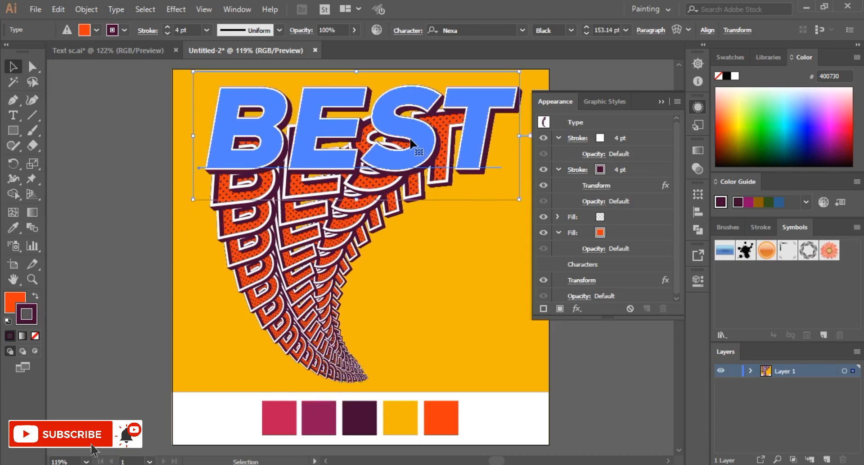
pyautogui.moveTo(411, 140); pyautogui.dragTo(416, 140)
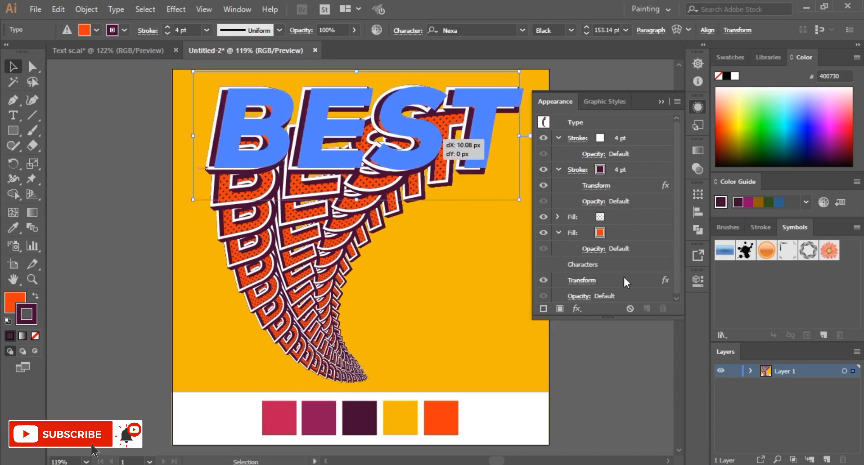
# - Reopen the whole-text Transform effect, set its vertical move to 32 px and turn on the preview
pyautogui.click(582, 280)
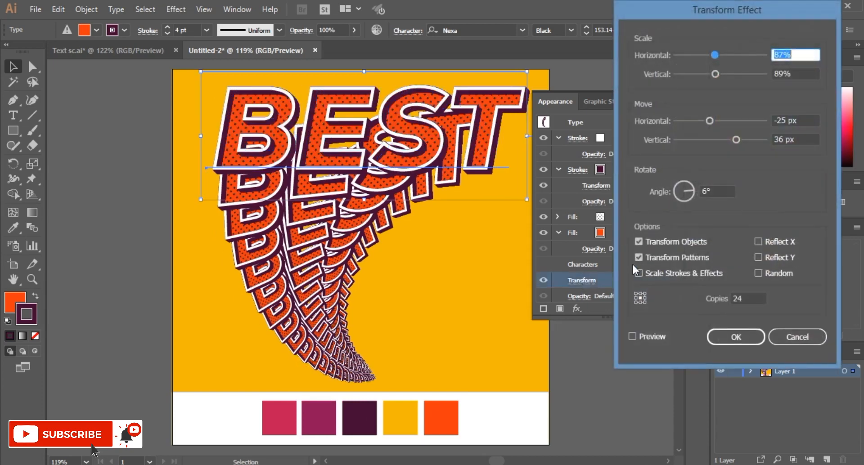
pyautogui.click(796, 139)
pyautogui.press('Down')
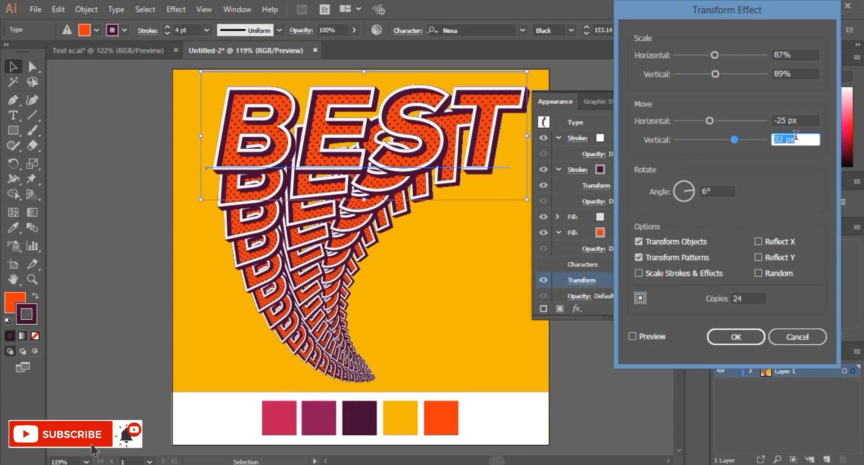
pyautogui.click(798, 121)
pyautogui.click(645, 339)
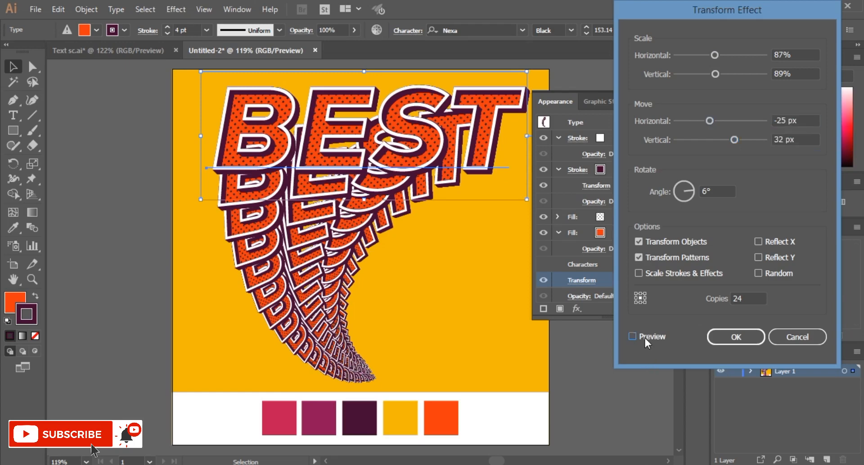
pyautogui.press('space')
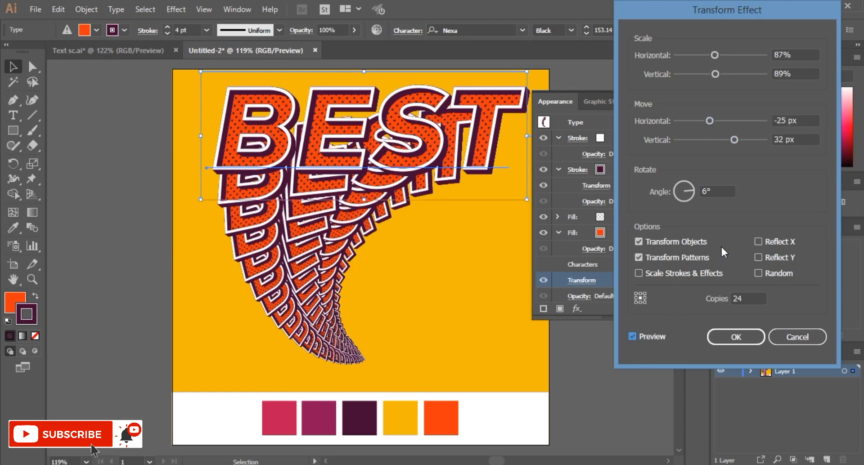
# - Set the Transform effect's horizontal move to -28 px and its number of copies to 26
pyautogui.click(797, 118)
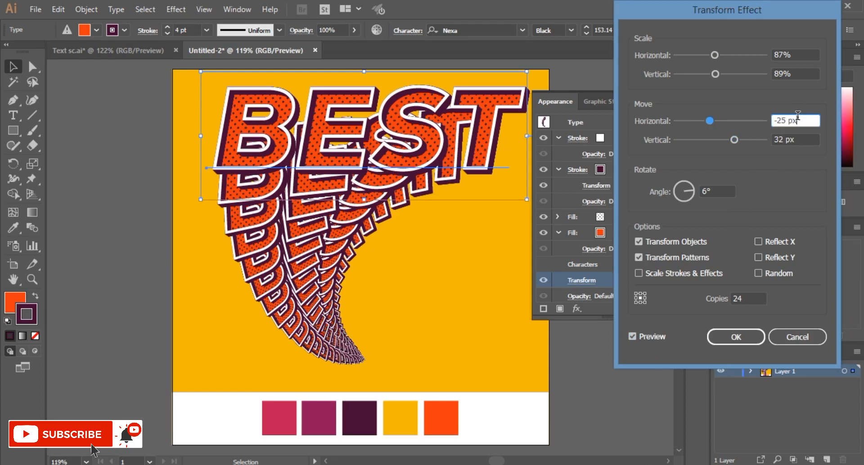
pyautogui.press('Down')
pyautogui.press('Down')
pyautogui.press('Down')
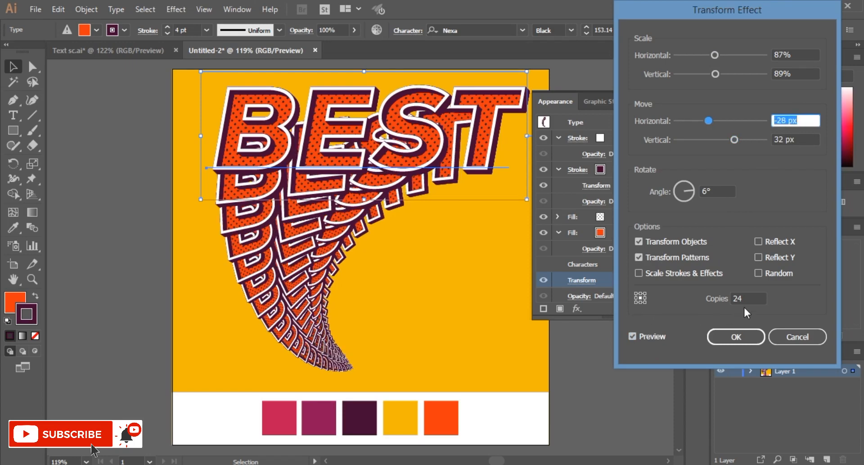
pyautogui.click(754, 297)
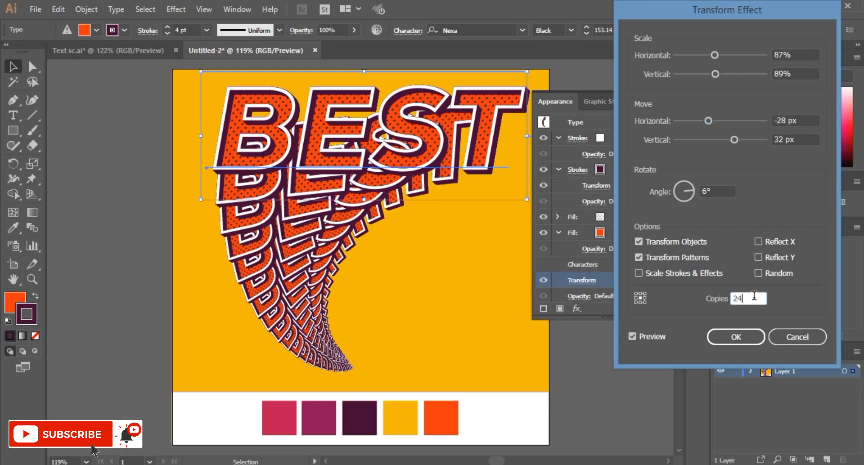
pyautogui.press('Up')
pyautogui.press('Up')
# - Adjust the Transform effect's vertical move to 34 px and its horizontal move to -33 px
pyautogui.click(799, 140)
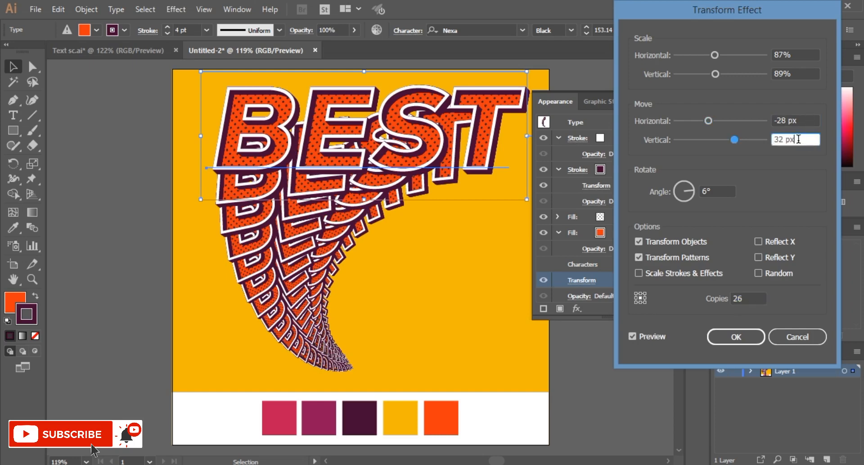
pyautogui.press('Up')
pyautogui.press('Up')
pyautogui.press('Up')
pyautogui.press('Up')
pyautogui.click(755, 299)
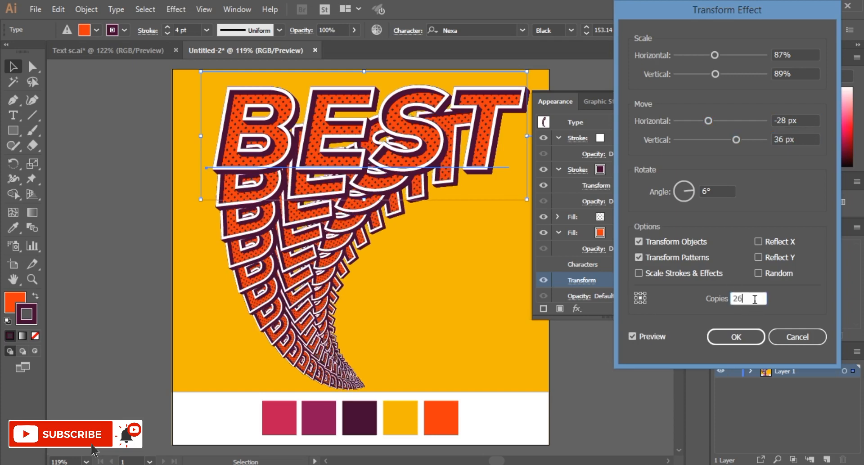
pyautogui.click(803, 140)
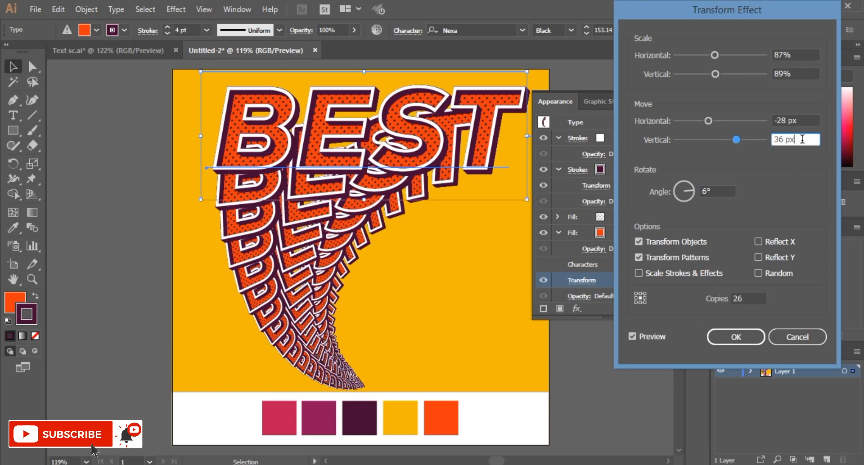
pyautogui.press('Down')
pyautogui.scroll(-5, 806, 119)
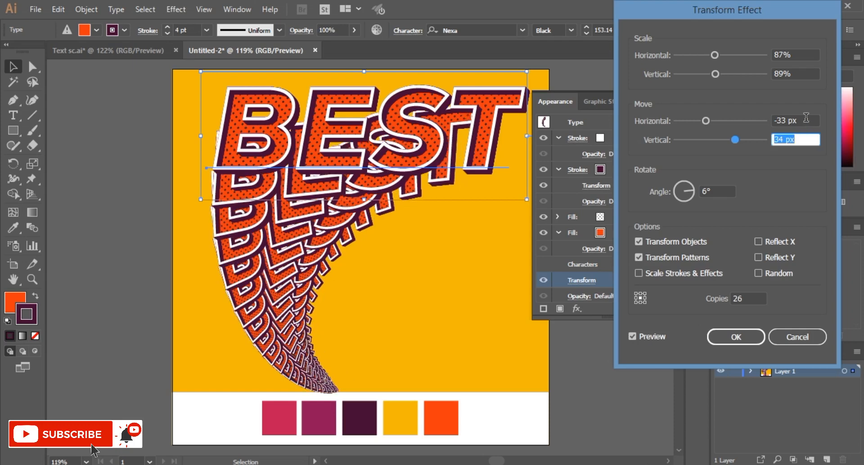
# - Set the Transform effect's horizontal move to -22 px, compare with the preview off and on, and apply it
pyautogui.click(807, 118)
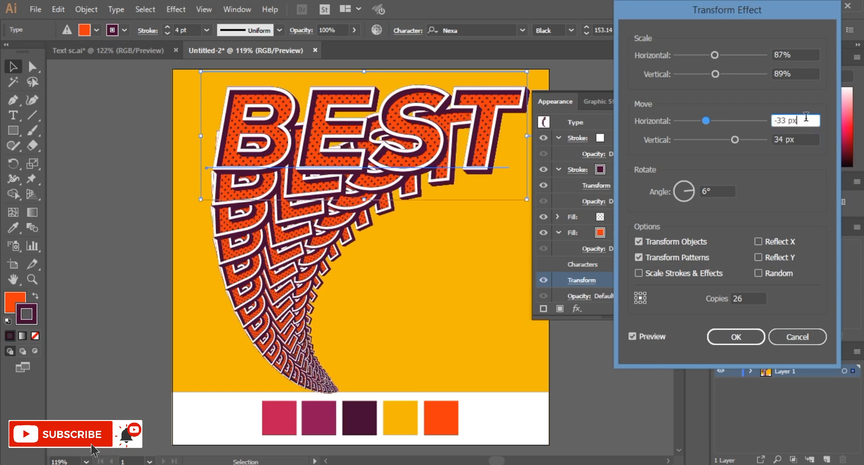
pyautogui.scroll(-4, 806, 116)
pyautogui.scroll(-1, 806, 116)
pyautogui.scroll(2, 806, 116)
pyautogui.click(633, 337)
pyautogui.click(633, 337)
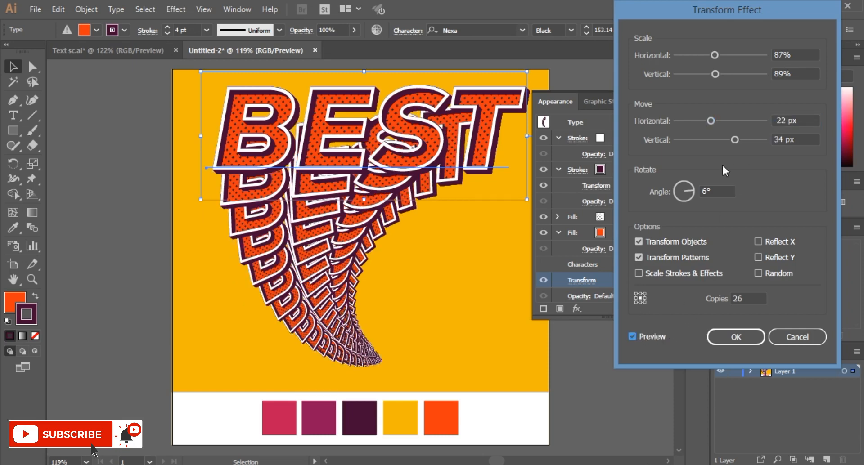
pyautogui.click(736, 338)
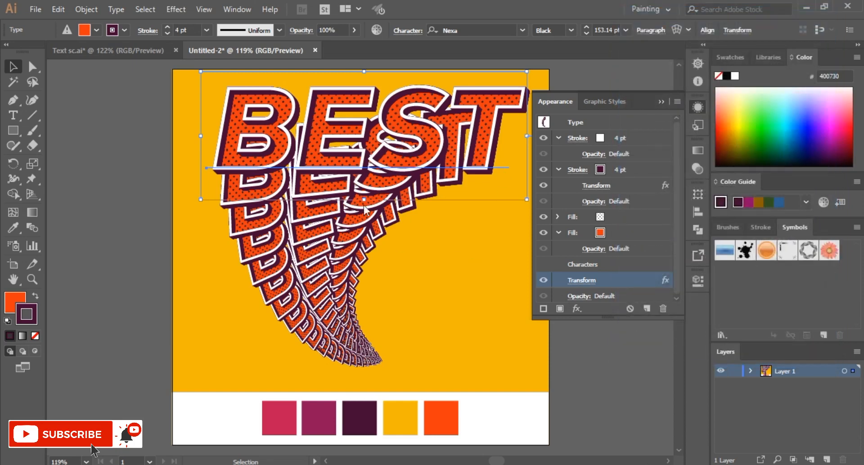
# - Move the BEST text straight down by about 13 px and deselect it
pyautogui.click(599, 354)
pyautogui.moveTo(407, 138); pyautogui.dragTo(406, 143)
pyautogui.click(282, 105)
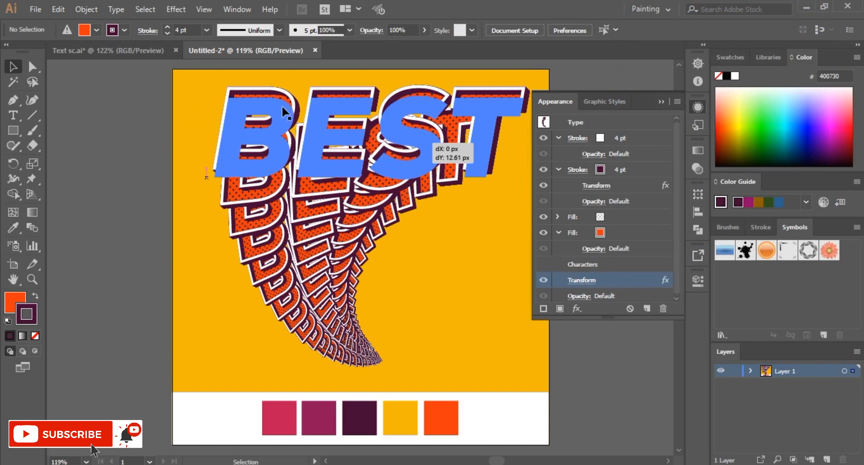
pyautogui.click(112, 112)
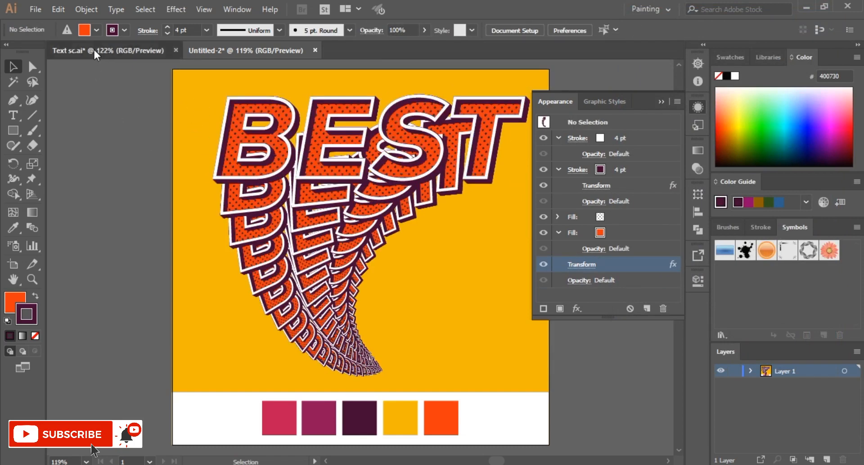
# - Check the finished design in Text sc.ai, return to Untitled-2, and set the whole-text Transform effect's rotation to 8° with the preview on
pyautogui.click(93, 49)
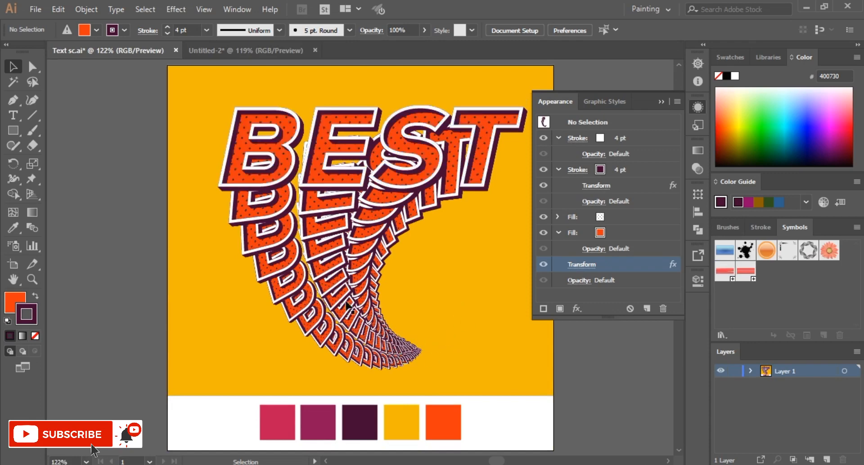
pyautogui.click(277, 53)
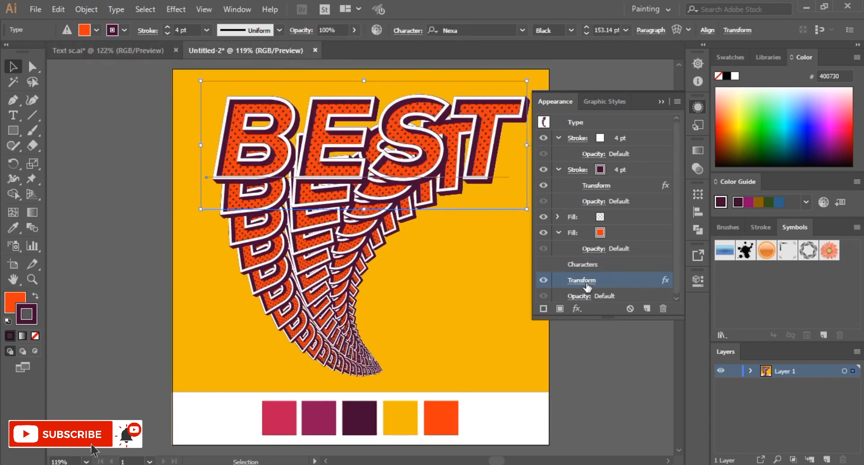
pyautogui.click(586, 281)
pyautogui.click(719, 191)
pyautogui.press('Up')
pyautogui.press('Up')
pyautogui.click(658, 337)
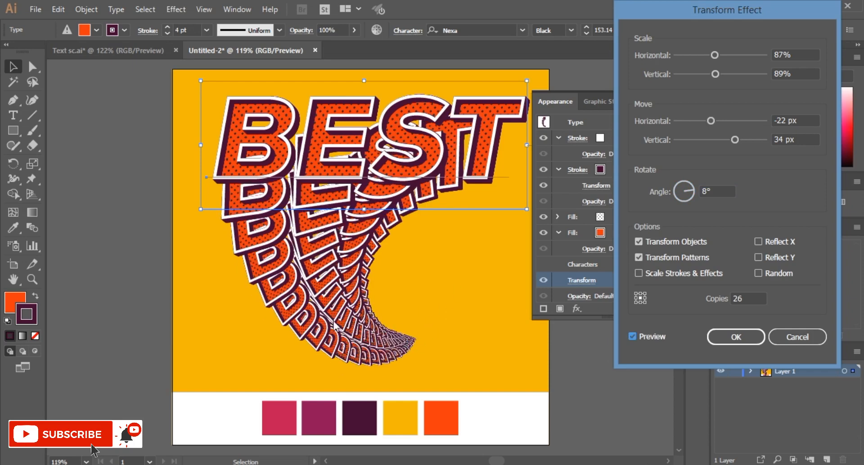
# - Raise the Transform effect's number of copies slightly, apply it, deselect the text and collapse the appearance settings
pyautogui.click(752, 294)
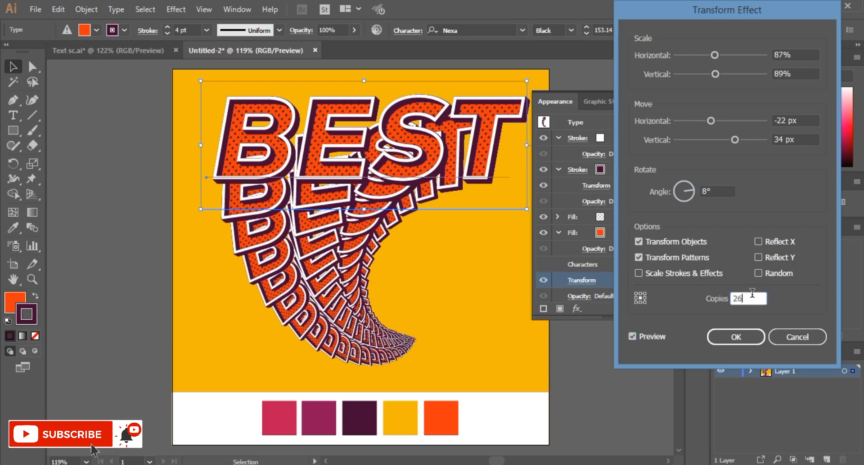
pyautogui.press('Up')
pyautogui.click(744, 337)
pyautogui.click(462, 312)
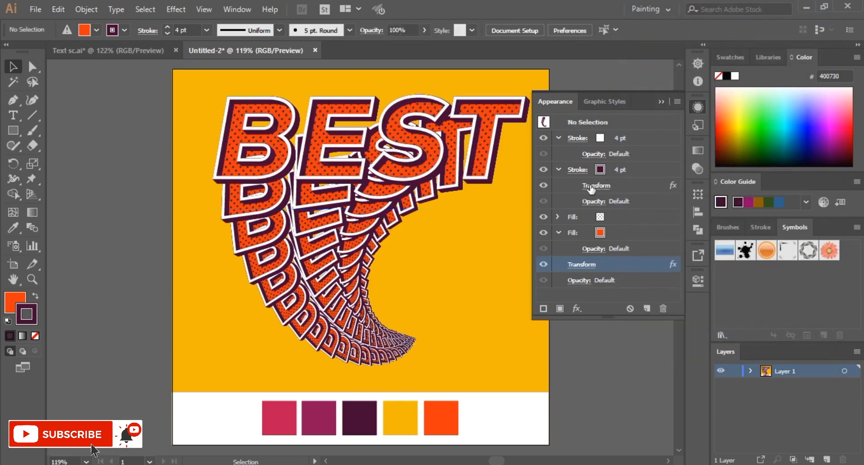
pyautogui.click(661, 101)
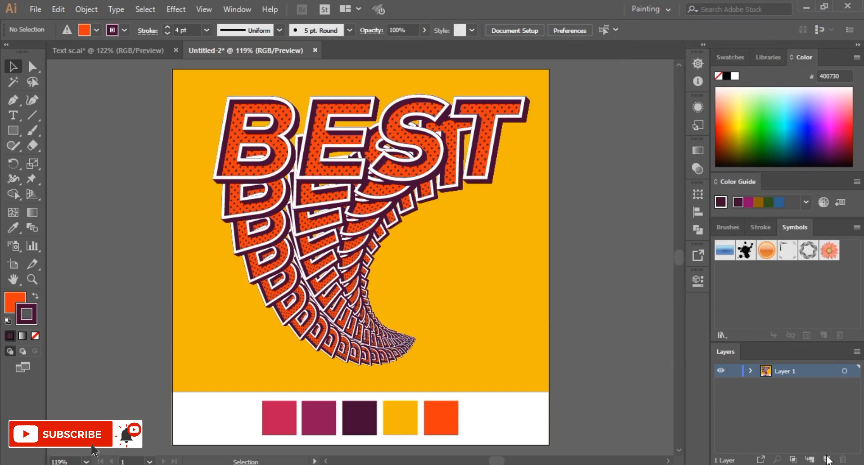
# - Replace the word BEST with NAME in the styled text object and finish text editing
pyautogui.doubleClick(457, 140)
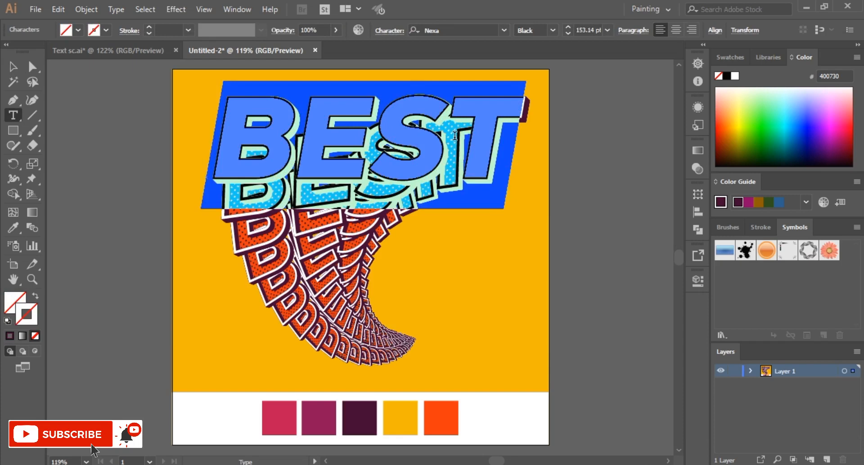
pyautogui.write('GAME')
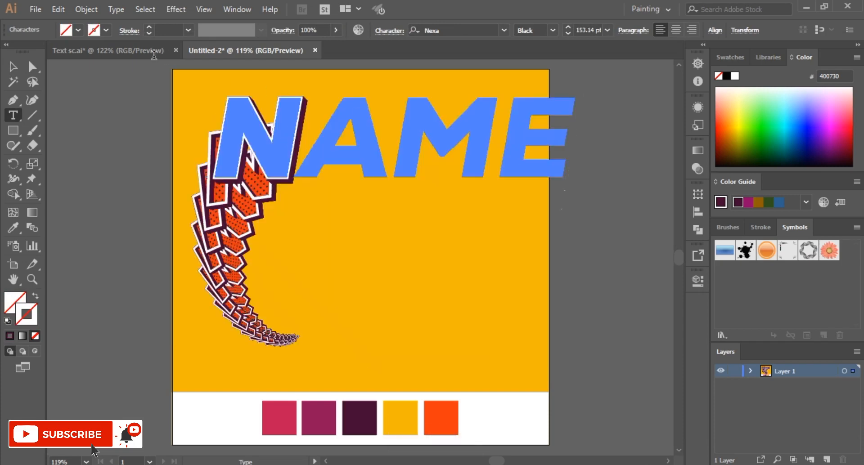
pyautogui.click(20, 70)
# - Move the NAME text left so the whole word fits across the yellow artboard, and deselect it
pyautogui.click(441, 165)
pyautogui.moveTo(442, 166); pyautogui.dragTo(405, 166)
pyautogui.moveTo(405, 161); pyautogui.dragTo(418, 159)
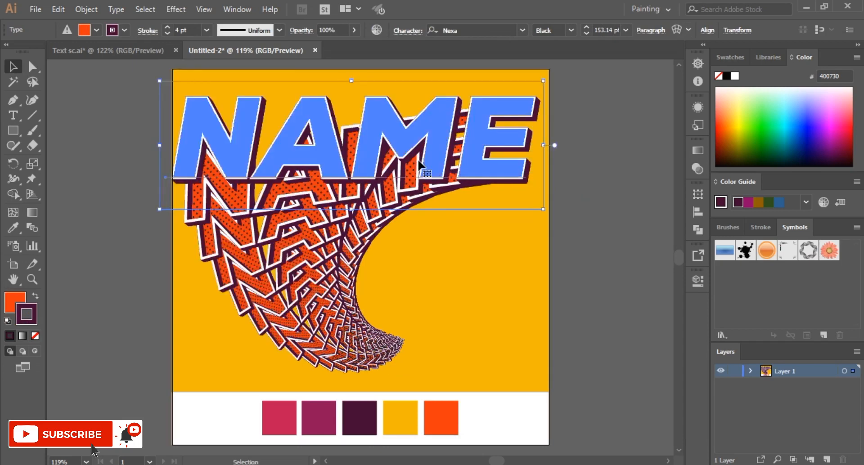
pyautogui.click(585, 253)
pyautogui.click(479, 161)
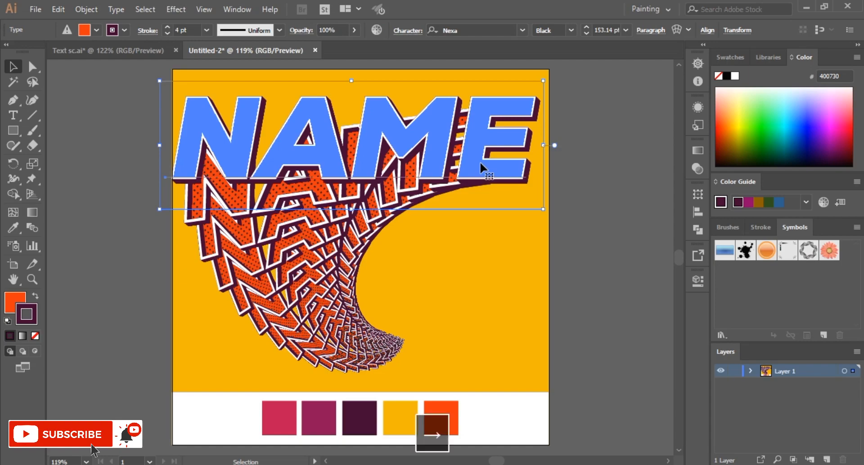
pyautogui.click(596, 216)
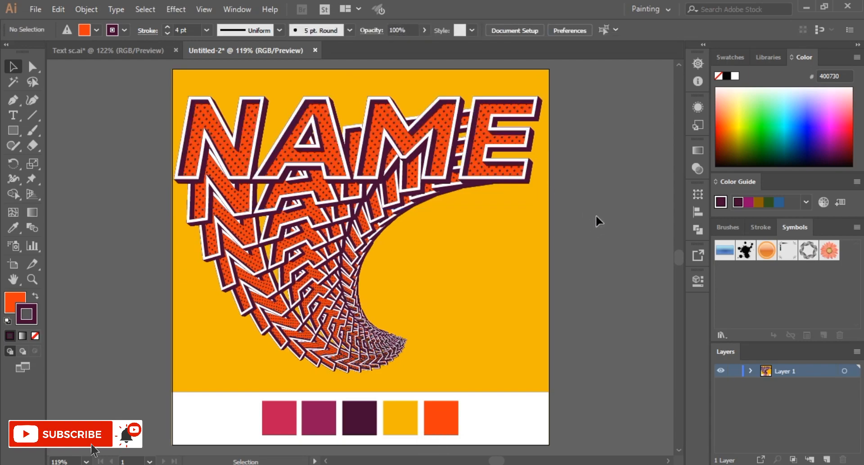